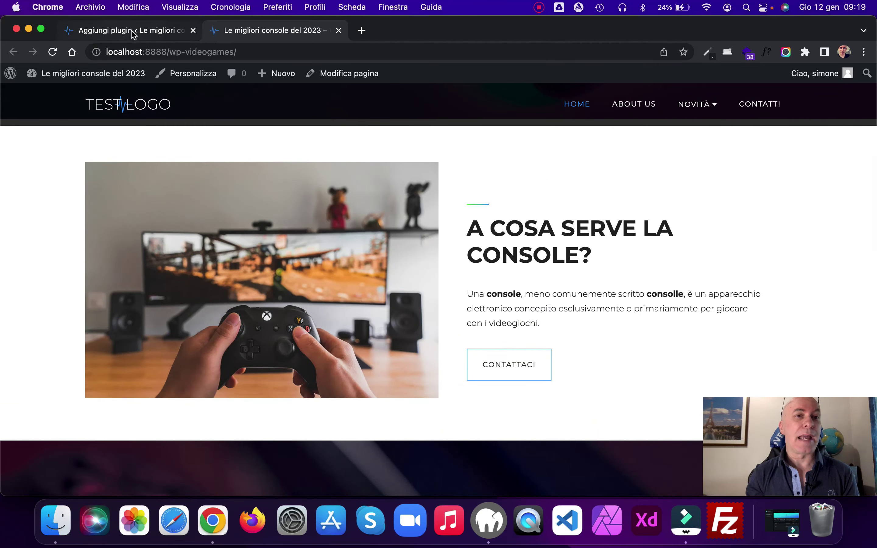
Activate the Yoast SEO plugin from the Aggiungi plugin search results
{"action": "left_click", "coordinate": [131, 30]}
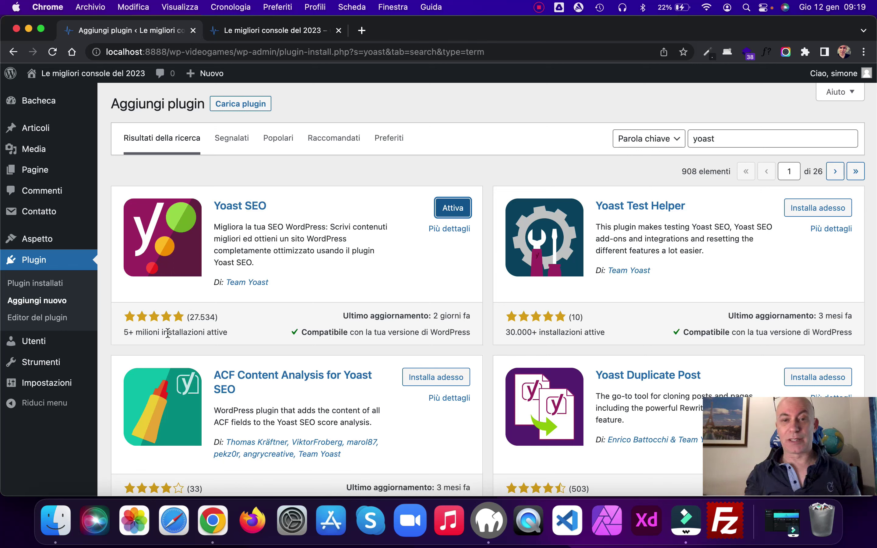
{"action": "left_click", "coordinate": [453, 214]}
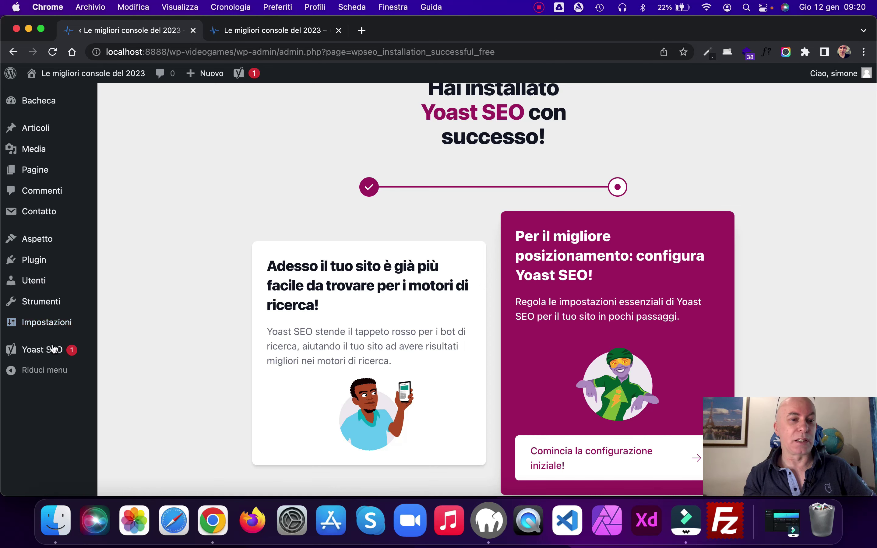
Go to Yoast SEO > Generale, reporting 0 problems and 1 notification
{"action": "mouse_move", "coordinate": [43, 350]}
{"action": "left_click", "coordinate": [134, 329]}
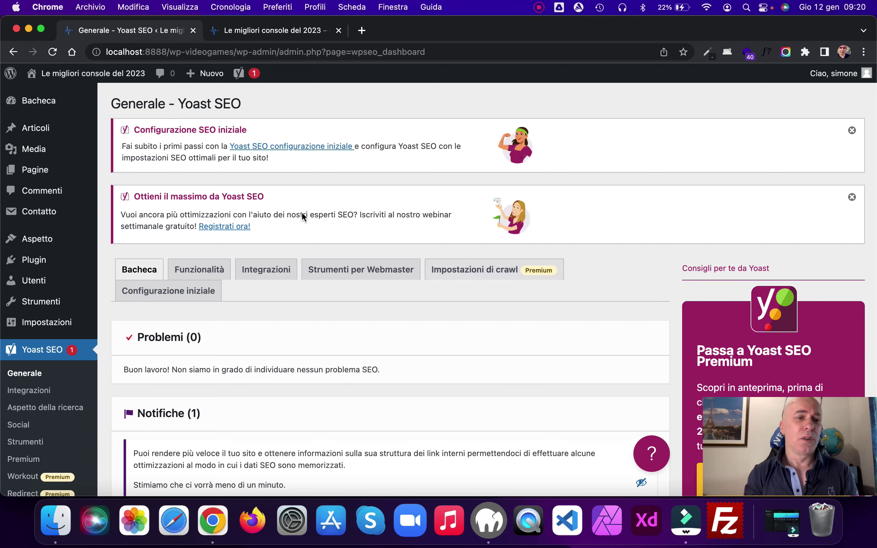
Run Yoast's SEO data optimization, then return to the Generale settings
{"action": "scroll", "coordinate": [51, 268], "scroll_direction": "down", "scroll_amount": 3}
{"action": "scroll", "coordinate": [55, 271], "scroll_direction": "down", "scroll_amount": 2}
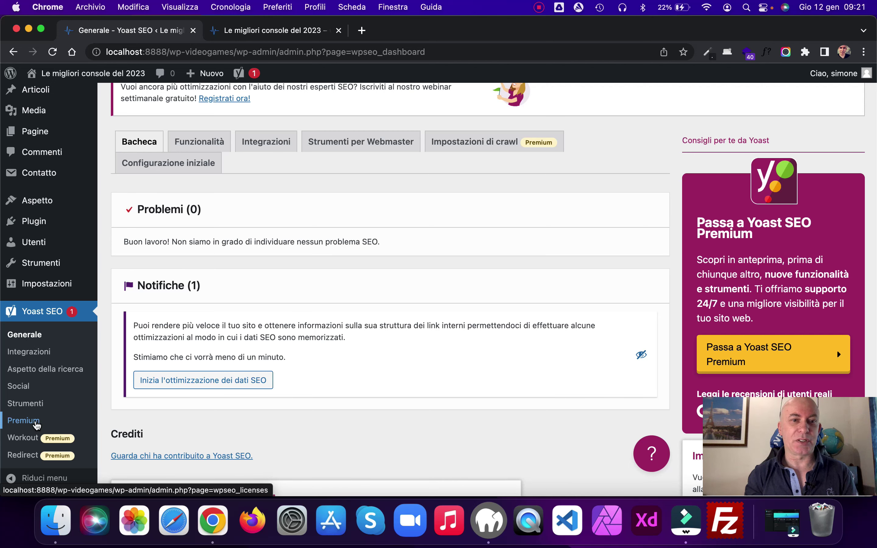
{"action": "scroll", "coordinate": [450, 308], "scroll_direction": "down", "scroll_amount": 3}
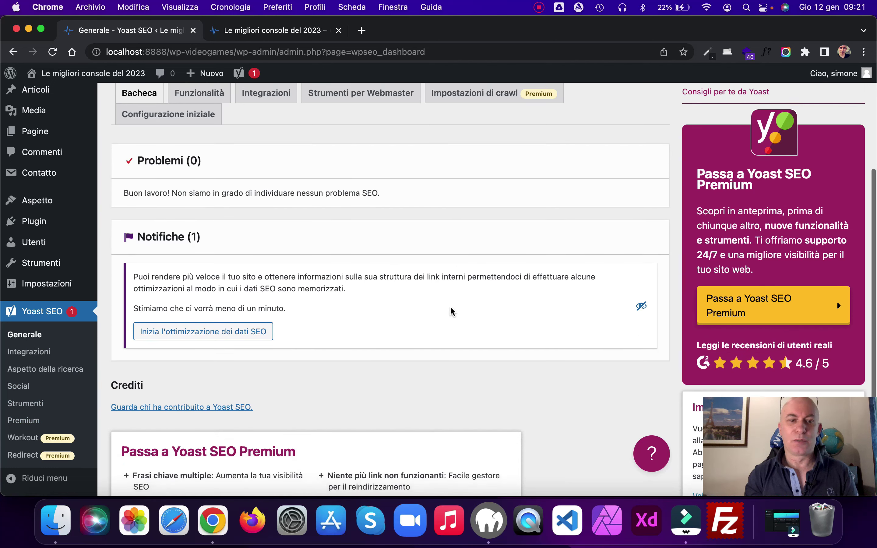
{"action": "left_click", "coordinate": [222, 336]}
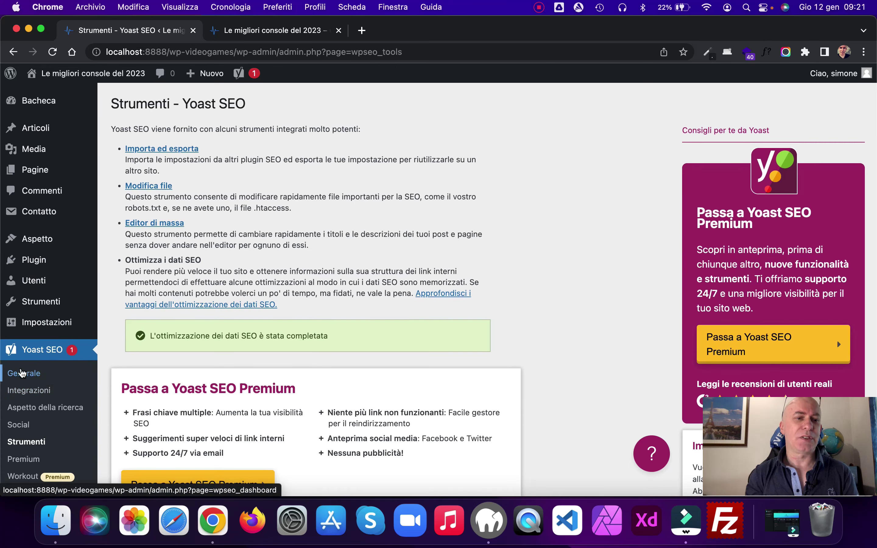
{"action": "left_click", "coordinate": [23, 375]}
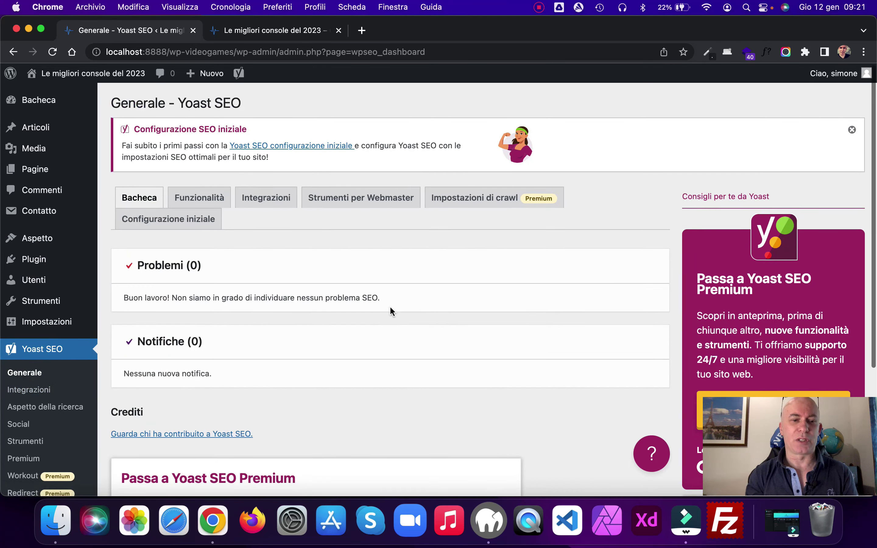
Review the feature toggles on Yoast's Funzionalità tab, including the XML sitemap option
{"action": "scroll", "coordinate": [391, 310], "scroll_direction": "down", "scroll_amount": 3}
{"action": "scroll", "coordinate": [391, 310], "scroll_direction": "up", "scroll_amount": 5}
{"action": "left_click", "coordinate": [198, 194]}
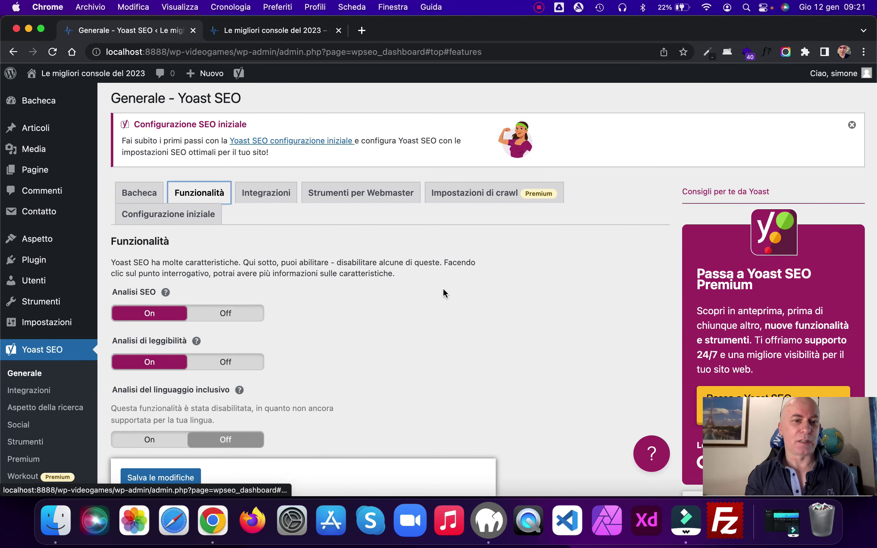
{"action": "scroll", "coordinate": [443, 289], "scroll_direction": "down", "scroll_amount": 2}
{"action": "scroll", "coordinate": [443, 289], "scroll_direction": "down", "scroll_amount": 5}
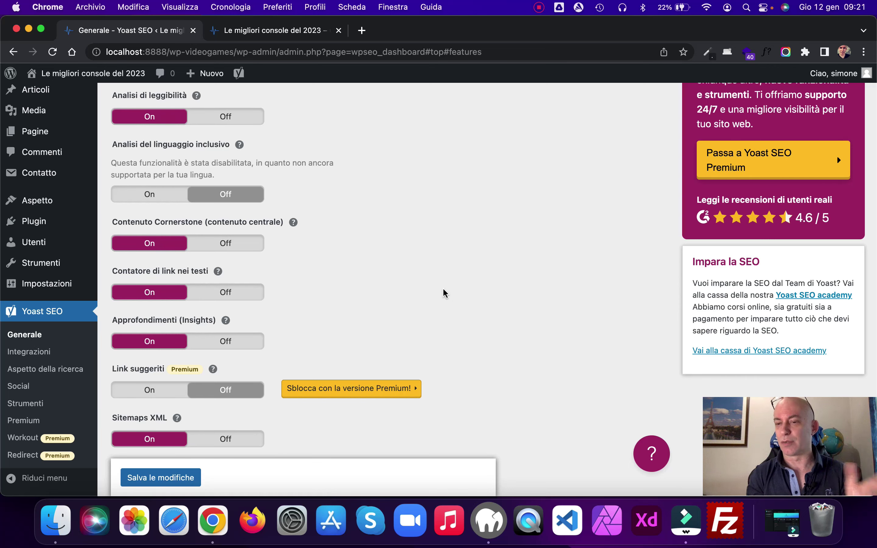
{"action": "scroll", "coordinate": [501, 274], "scroll_direction": "down", "scroll_amount": 5}
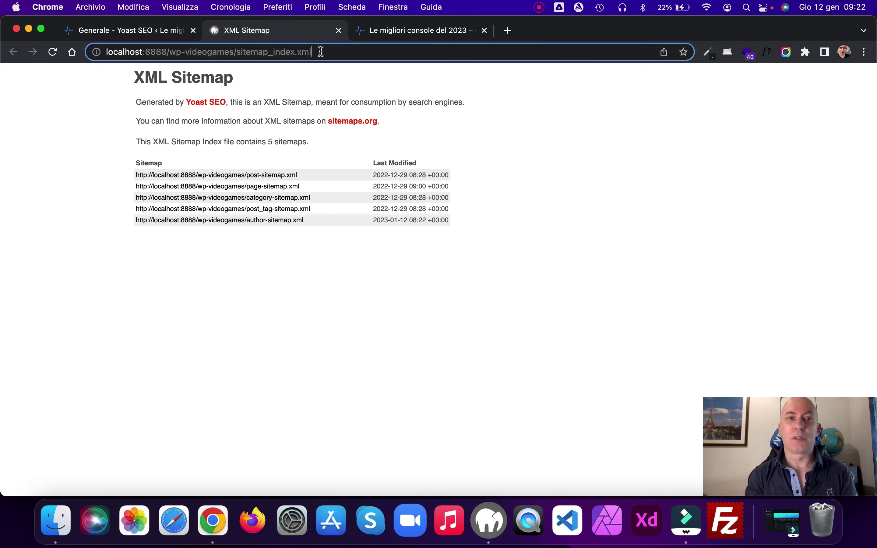
Inspect post-sitemap.xml, close the sitemap tab, and show the Strumenti per Webmaster verification fields
{"action": "left_click_drag", "start_coordinate": [312, 51], "coordinate": [237, 53]}
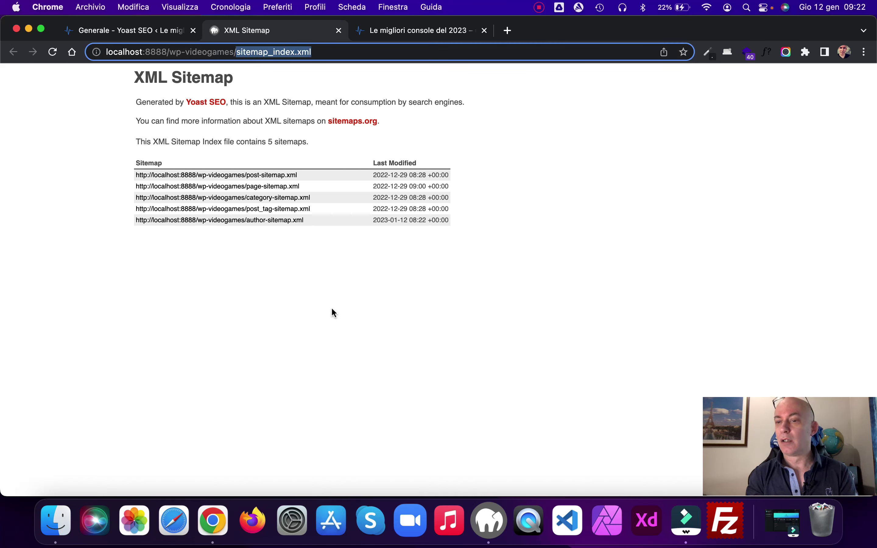
{"action": "left_click", "coordinate": [274, 175]}
{"action": "key", "text": "super+bracketleft"}
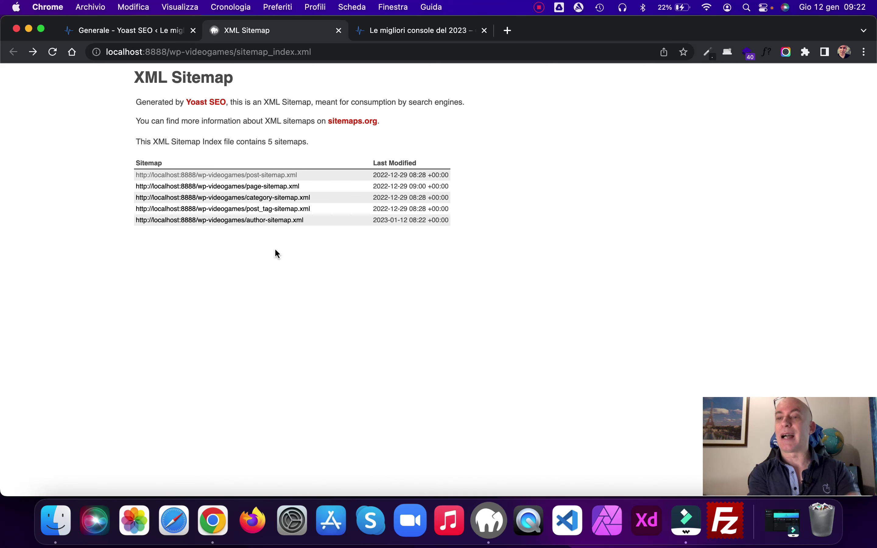
{"action": "key", "text": "super+w"}
{"action": "scroll", "coordinate": [429, 231], "scroll_direction": "up", "scroll_amount": 15}
{"action": "left_click", "coordinate": [361, 194]}
Look through Configurazione iniziale and Integrazioni, then view Aspetto della ricerca's Organizzazione setting
{"action": "left_click", "coordinate": [176, 219]}
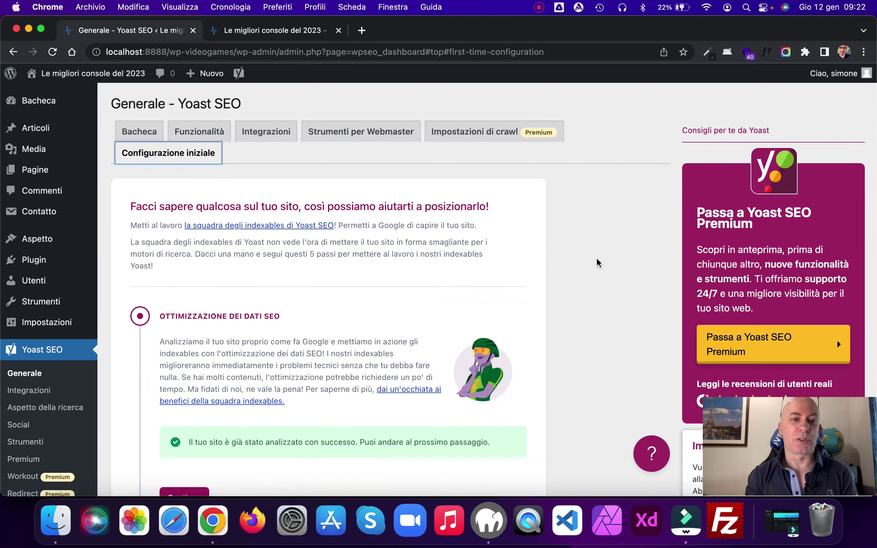
{"action": "scroll", "coordinate": [597, 257], "scroll_direction": "down", "scroll_amount": 10}
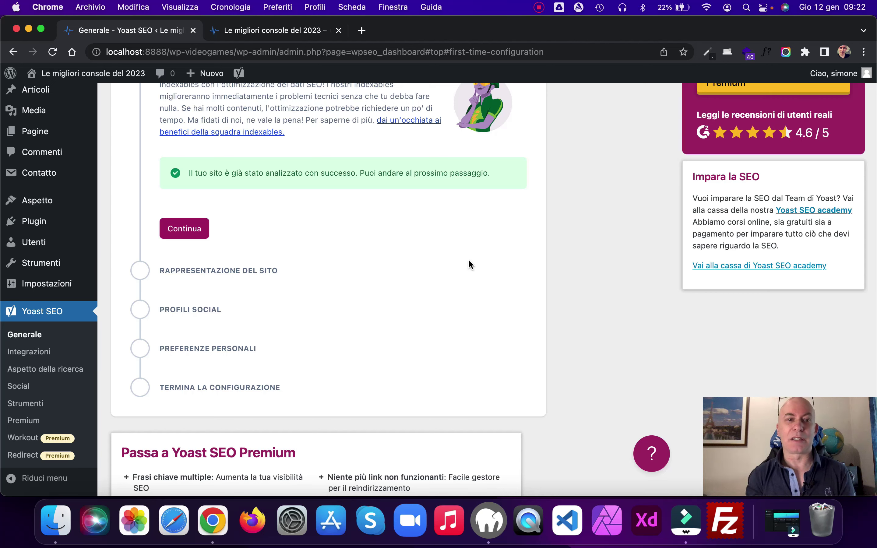
{"action": "left_click", "coordinate": [28, 352]}
{"action": "scroll", "coordinate": [611, 251], "scroll_direction": "down", "scroll_amount": 2}
{"action": "scroll", "coordinate": [611, 250], "scroll_direction": "down", "scroll_amount": 10}
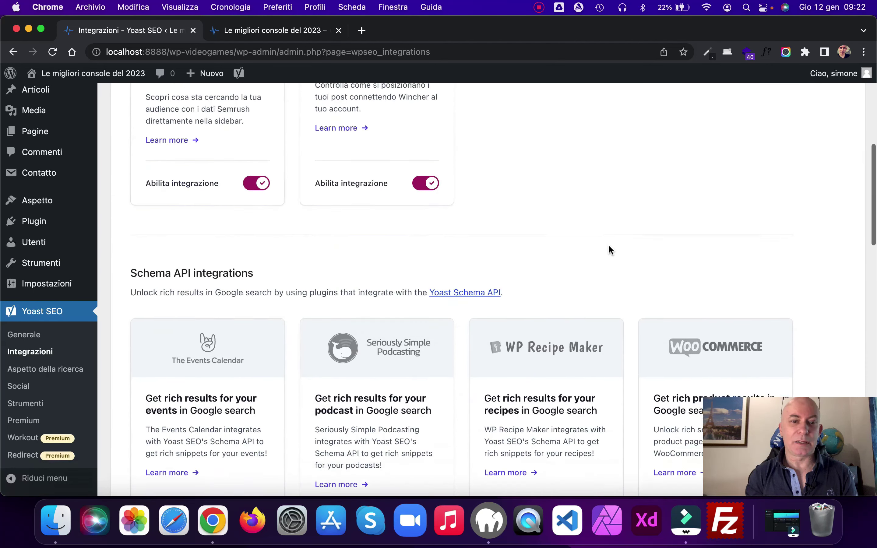
{"action": "scroll", "coordinate": [611, 250], "scroll_direction": "up", "scroll_amount": 5}
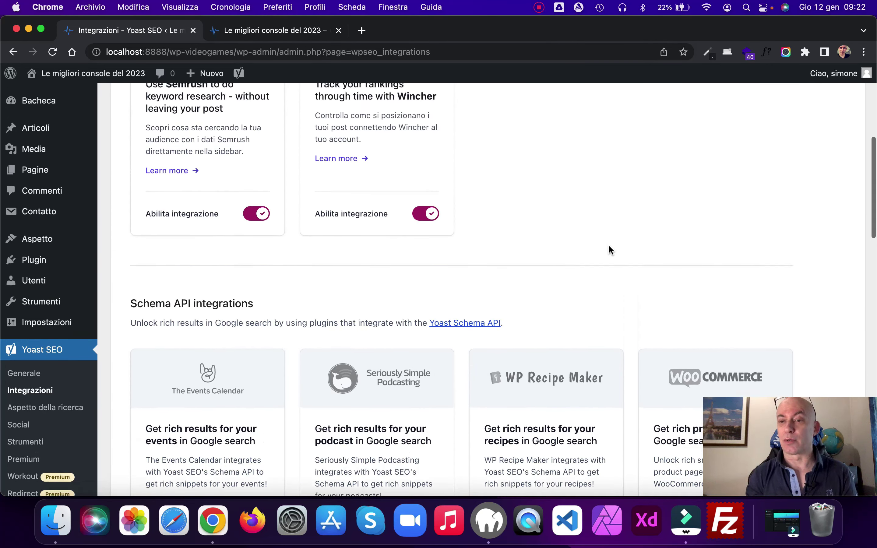
{"action": "left_click", "coordinate": [45, 407]}
{"action": "scroll", "coordinate": [542, 265], "scroll_direction": "down", "scroll_amount": 5}
{"action": "scroll", "coordinate": [542, 265], "scroll_direction": "down", "scroll_amount": 2}
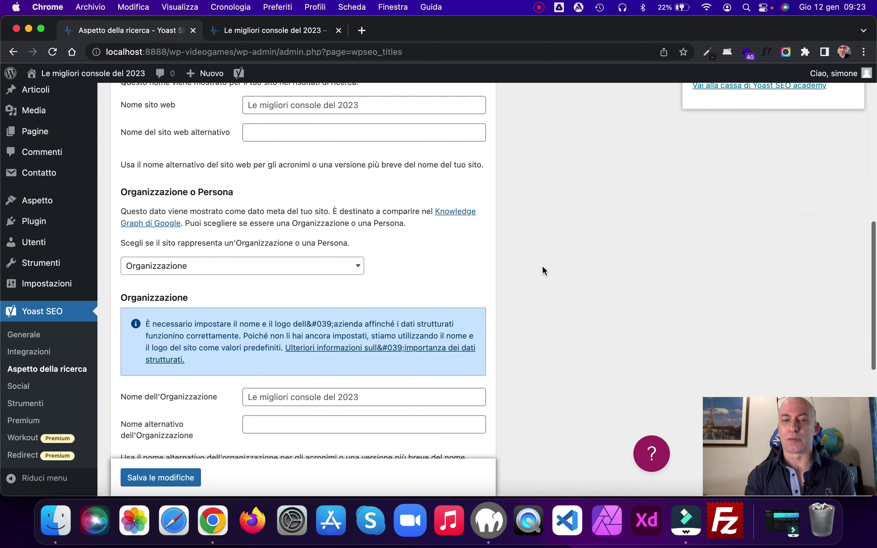
Review the Articoli SEO title template on the Tipi di contenuto tab
{"action": "scroll", "coordinate": [542, 266], "scroll_direction": "down", "scroll_amount": 2}
{"action": "scroll", "coordinate": [542, 268], "scroll_direction": "down", "scroll_amount": 2}
{"action": "scroll", "coordinate": [543, 269], "scroll_direction": "down", "scroll_amount": 3}
{"action": "scroll", "coordinate": [498, 329], "scroll_direction": "up", "scroll_amount": 15}
{"action": "left_click", "coordinate": [189, 134]}
{"action": "scroll", "coordinate": [326, 290], "scroll_direction": "down", "scroll_amount": 3}
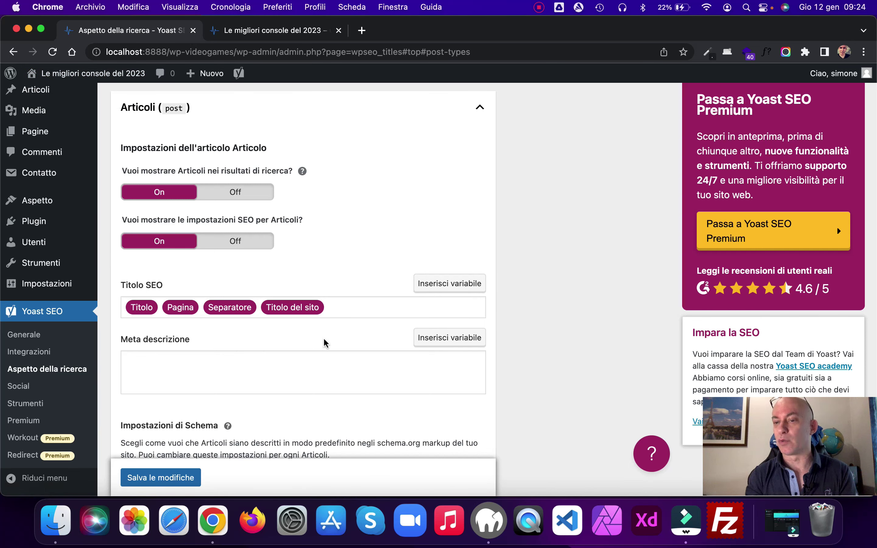
Scroll through the Pagine settings, then show the Media tab with attachment redirect set to Sì
{"action": "scroll", "coordinate": [578, 276], "scroll_direction": "down", "scroll_amount": 5}
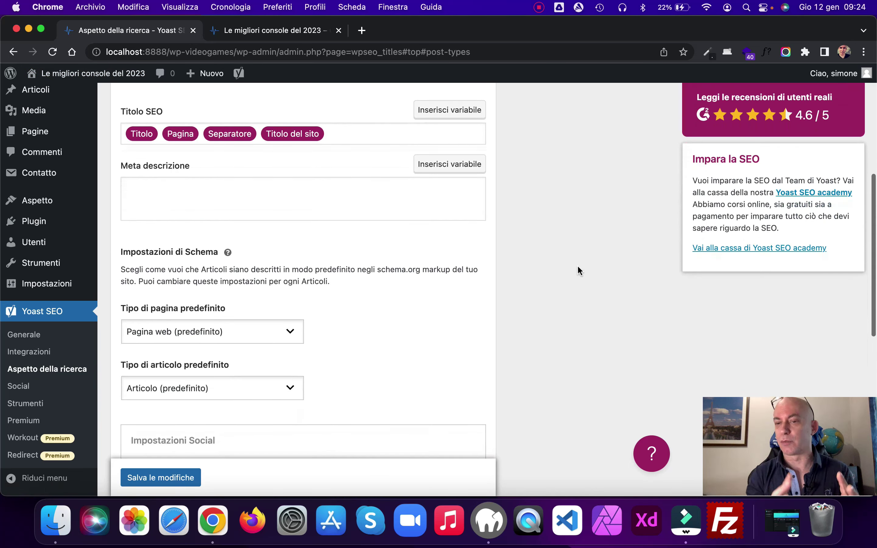
{"action": "scroll", "coordinate": [534, 296], "scroll_direction": "down", "scroll_amount": 10}
{"action": "scroll", "coordinate": [534, 295], "scroll_direction": "down", "scroll_amount": 5}
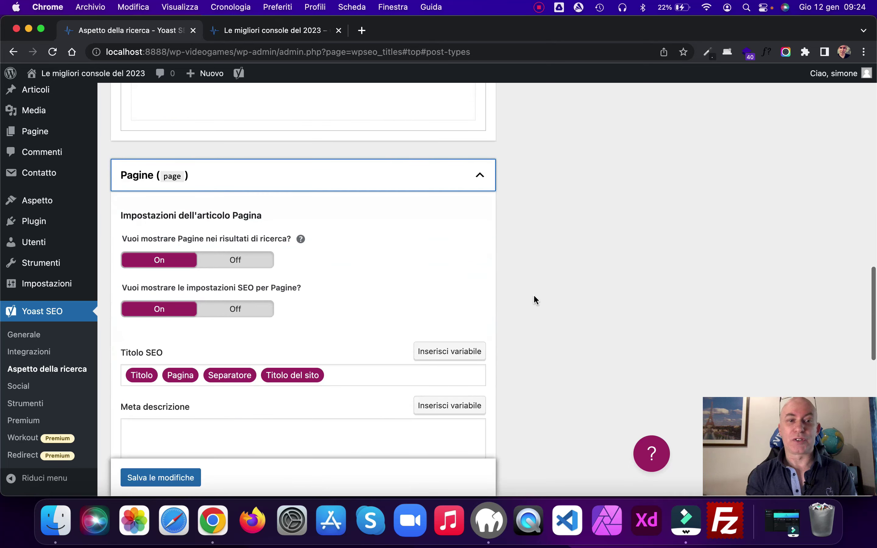
{"action": "scroll", "coordinate": [536, 300], "scroll_direction": "down", "scroll_amount": 8}
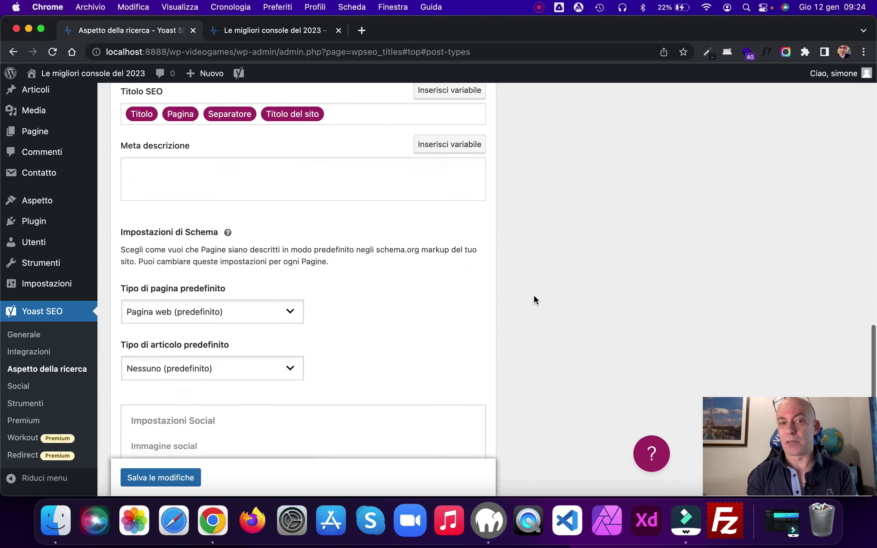
{"action": "scroll", "coordinate": [534, 295], "scroll_direction": "down", "scroll_amount": 7}
{"action": "scroll", "coordinate": [535, 296], "scroll_direction": "down", "scroll_amount": 4}
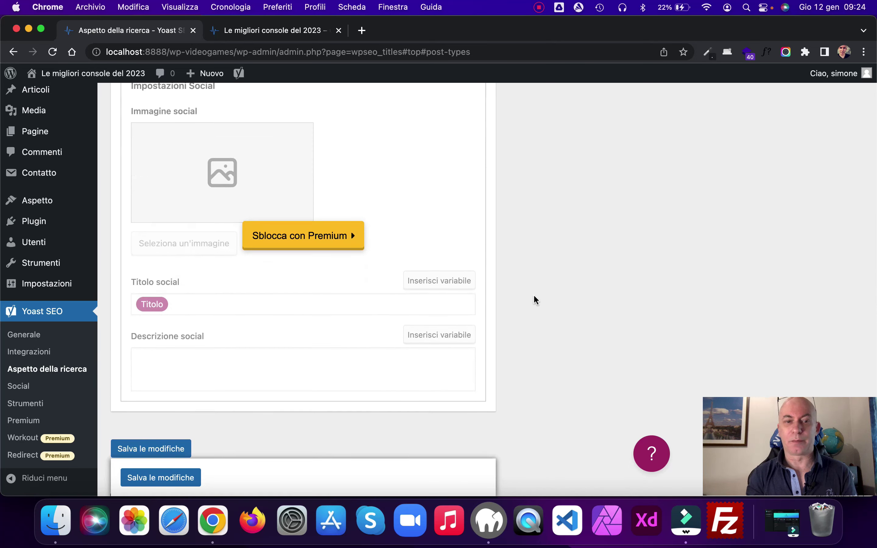
{"action": "scroll", "coordinate": [534, 294], "scroll_direction": "down", "scroll_amount": 4}
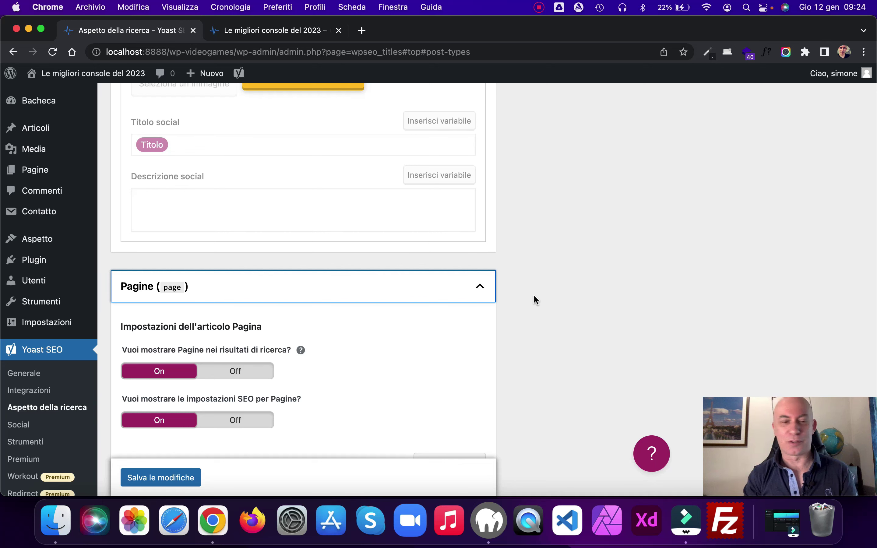
{"action": "scroll", "coordinate": [534, 296], "scroll_direction": "down", "scroll_amount": 2}
{"action": "scroll", "coordinate": [534, 297], "scroll_direction": "up", "scroll_amount": 2}
{"action": "scroll", "coordinate": [534, 297], "scroll_direction": "up", "scroll_amount": 15}
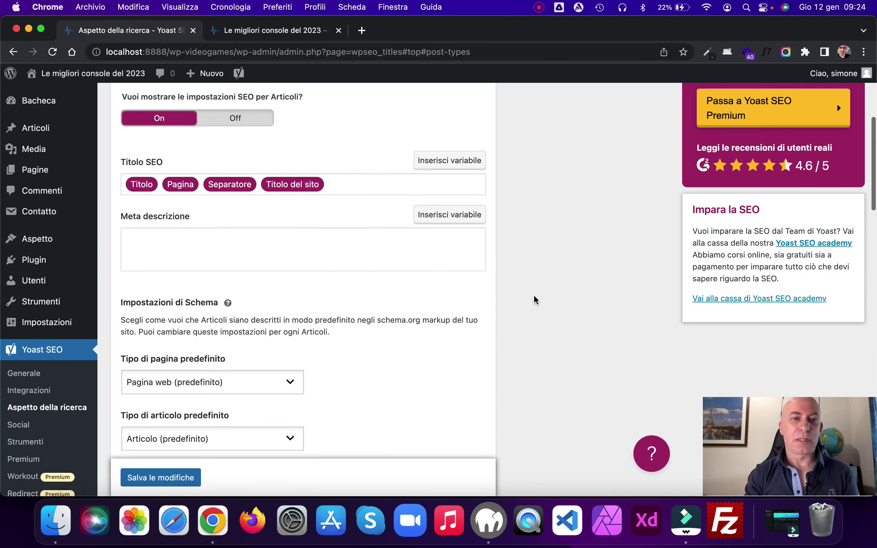
{"action": "scroll", "coordinate": [534, 297], "scroll_direction": "up", "scroll_amount": 3}
{"action": "scroll", "coordinate": [535, 297], "scroll_direction": "up", "scroll_amount": 2}
{"action": "scroll", "coordinate": [535, 300], "scroll_direction": "up", "scroll_amount": 3}
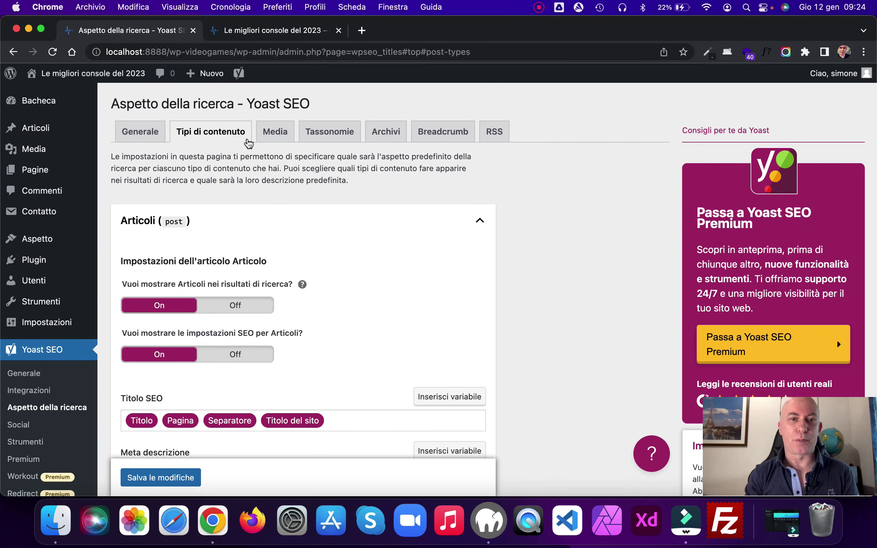
{"action": "left_click", "coordinate": [276, 137]}
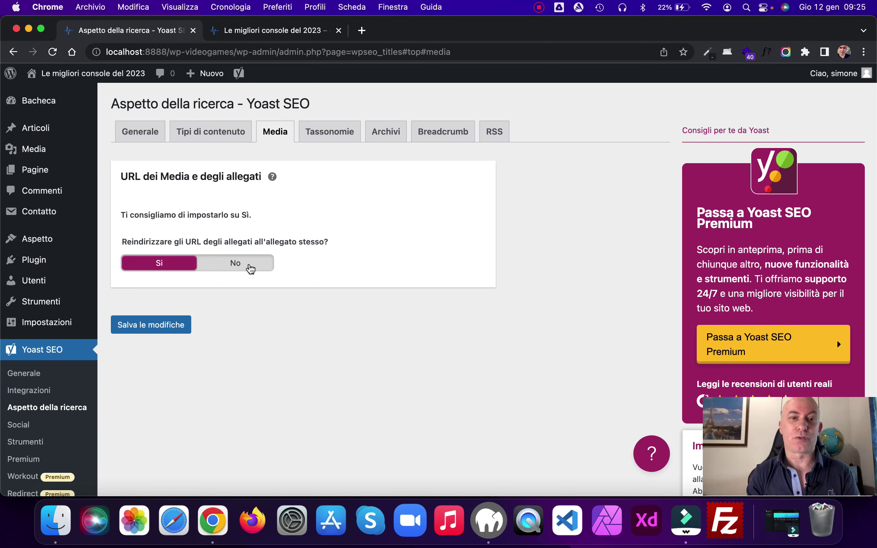
Set attachment URL redirection to No and save the Media settings
{"action": "left_click", "coordinate": [250, 268]}
{"action": "scroll", "coordinate": [354, 325], "scroll_direction": "down", "scroll_amount": 5}
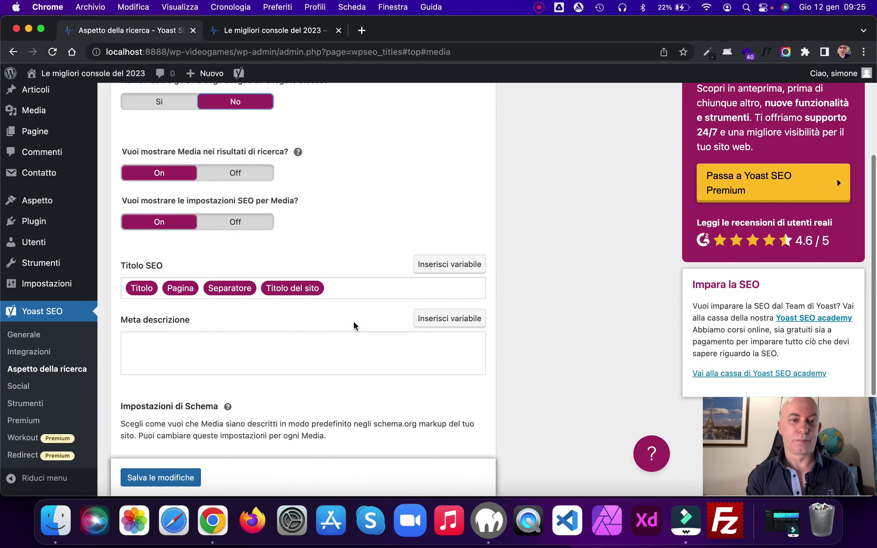
{"action": "left_click", "coordinate": [172, 476]}
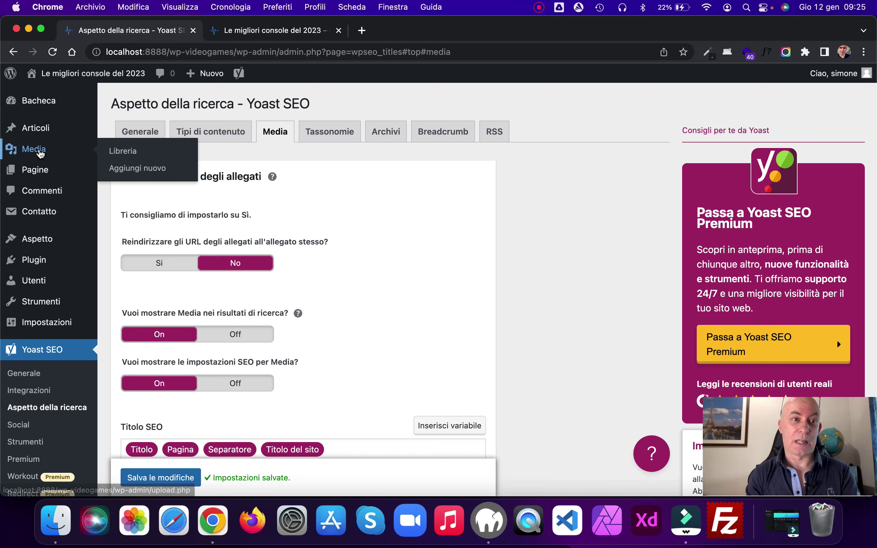
Preview the controller image's attachment page from the media library in a new tab
{"action": "left_click", "coordinate": [41, 154], "text": "super"}
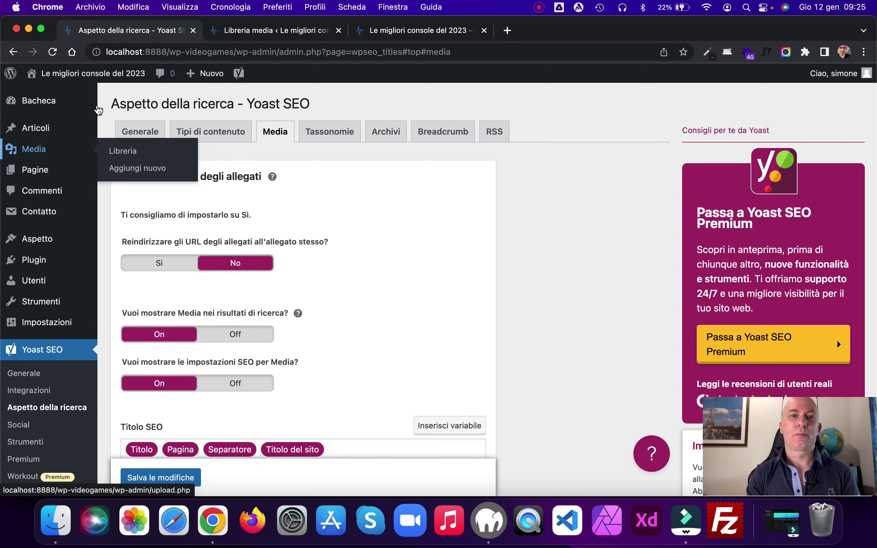
{"action": "left_click", "coordinate": [272, 33]}
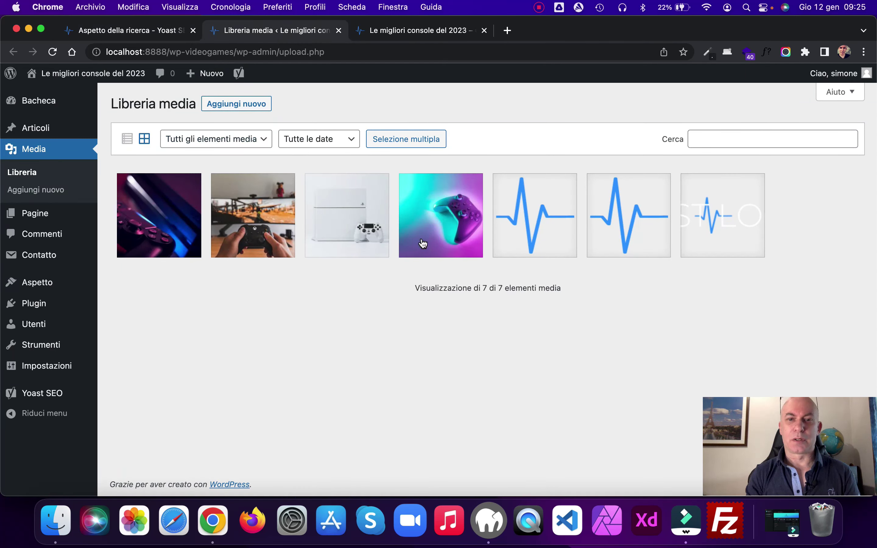
{"action": "left_click", "coordinate": [433, 239]}
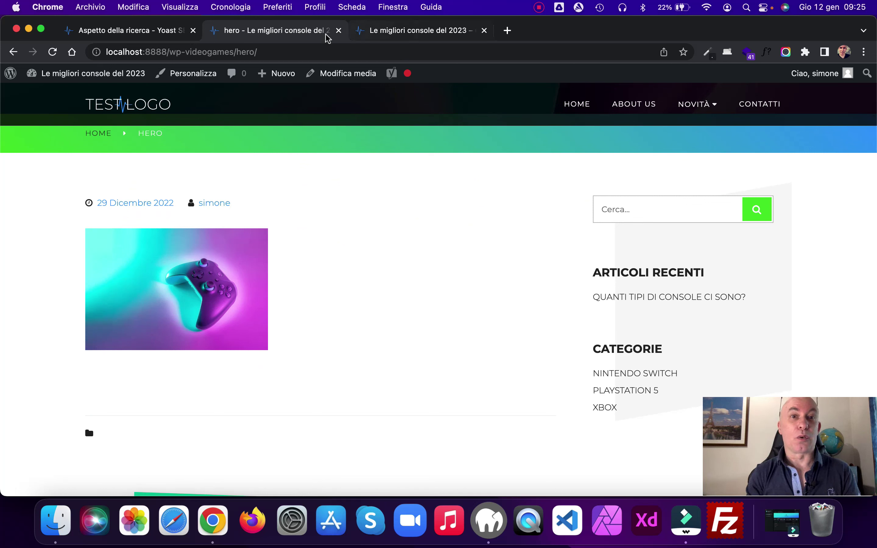
Restore attachment redirection to Sì, save, and show the Tassonomie settings
{"action": "left_click", "coordinate": [115, 31]}
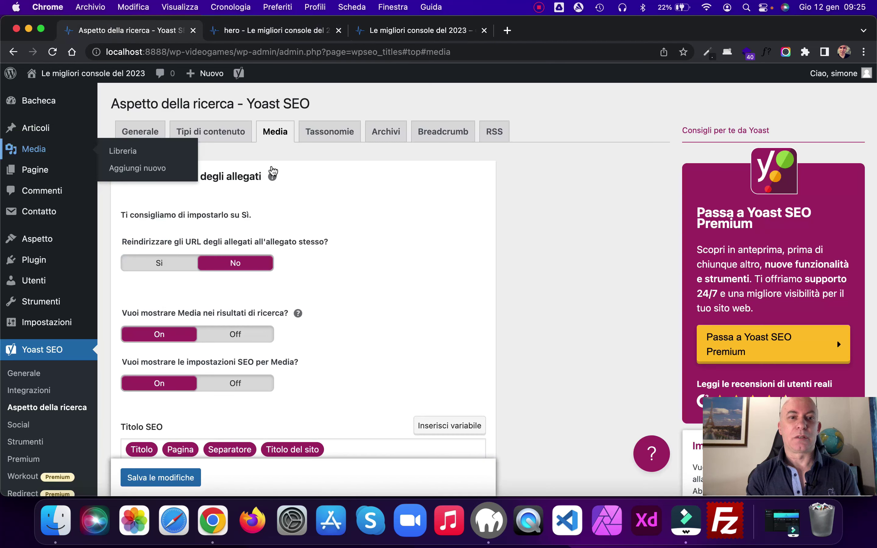
{"action": "left_click", "coordinate": [173, 267]}
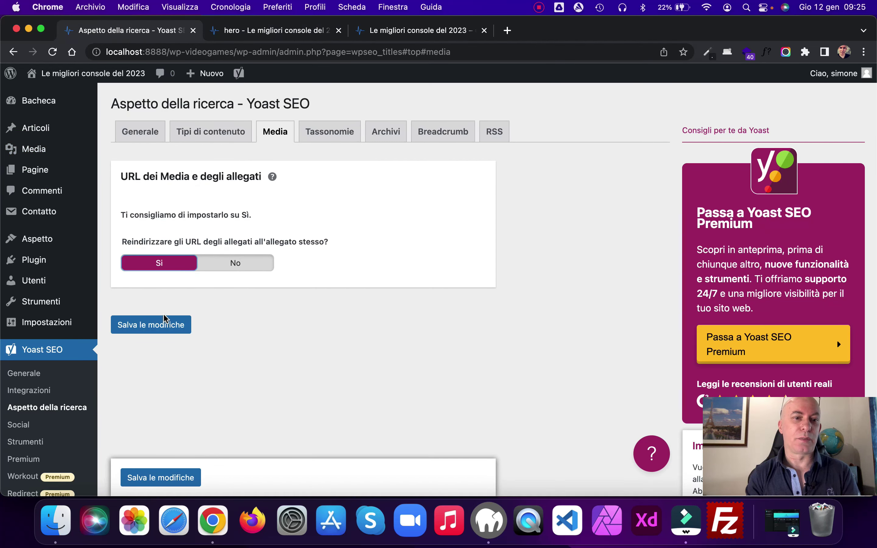
{"action": "left_click", "coordinate": [167, 327]}
{"action": "left_click", "coordinate": [338, 30]}
{"action": "left_click", "coordinate": [329, 132]}
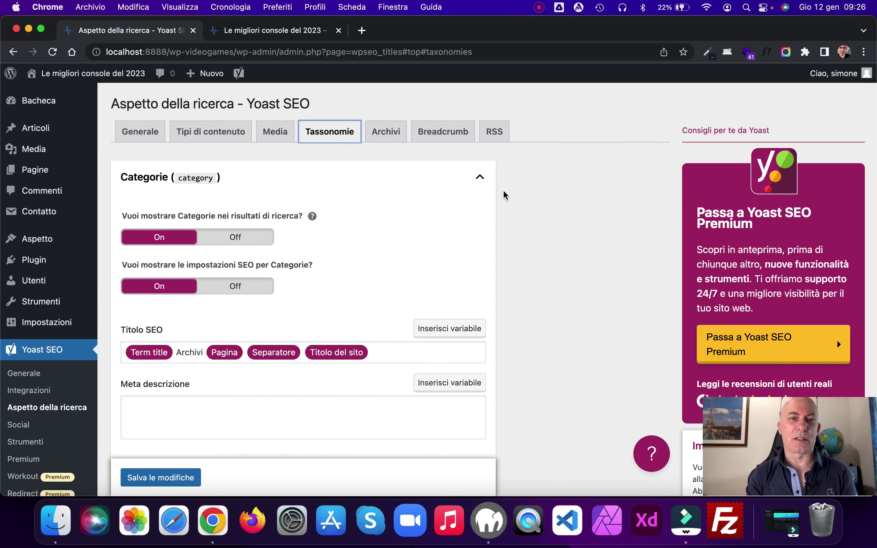
{"action": "scroll", "coordinate": [243, 210], "scroll_direction": "down", "scroll_amount": 2}
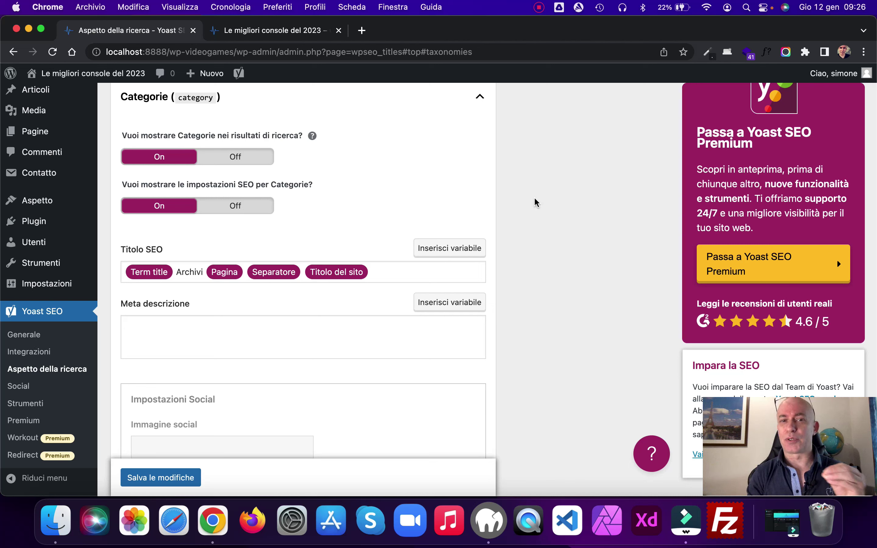
{"action": "scroll", "coordinate": [530, 280], "scroll_direction": "down", "scroll_amount": 3}
{"action": "scroll", "coordinate": [529, 280], "scroll_direction": "down", "scroll_amount": 7}
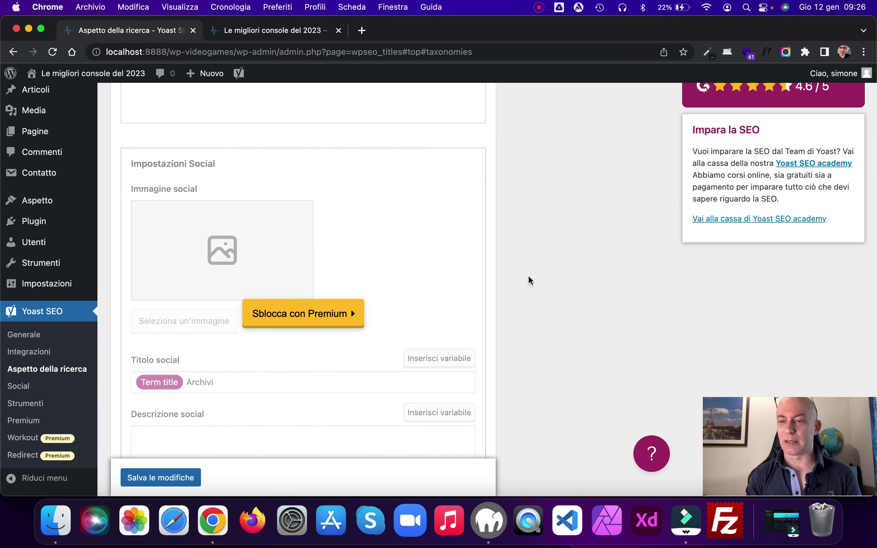
{"action": "scroll", "coordinate": [530, 277], "scroll_direction": "down", "scroll_amount": 5}
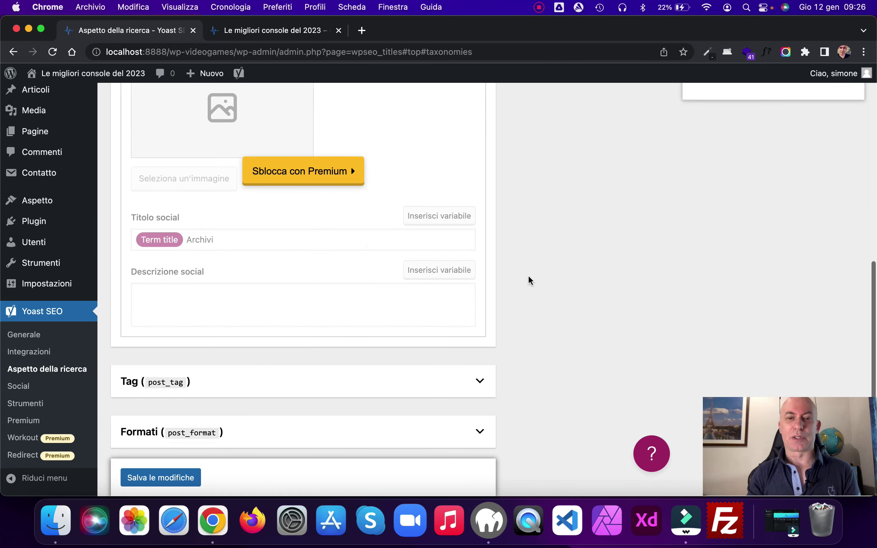
{"action": "scroll", "coordinate": [530, 277], "scroll_direction": "down", "scroll_amount": 3}
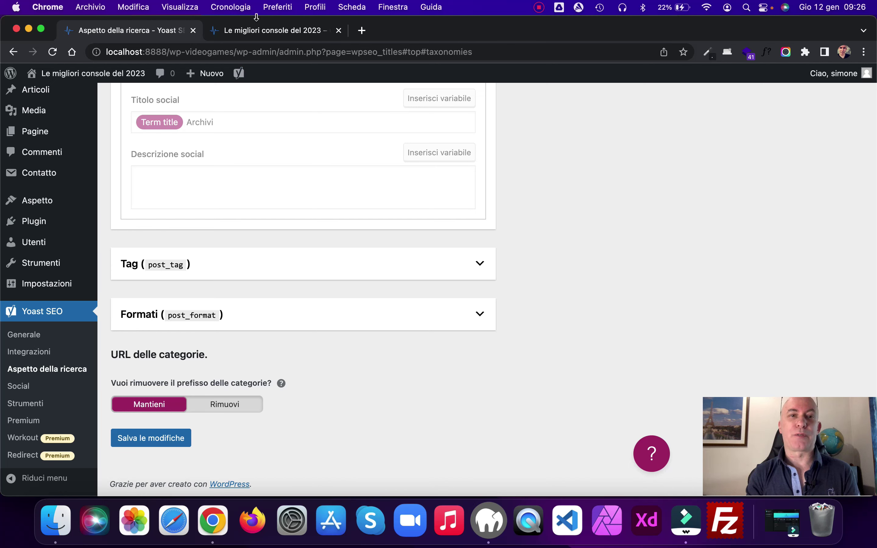
{"action": "left_click", "coordinate": [252, 30]}
Open the Nintendo Switch category page, select 'category' in its URL, then view Yoast's Archivi tab
{"action": "mouse_move", "coordinate": [697, 113]}
{"action": "left_click", "coordinate": [700, 133]}
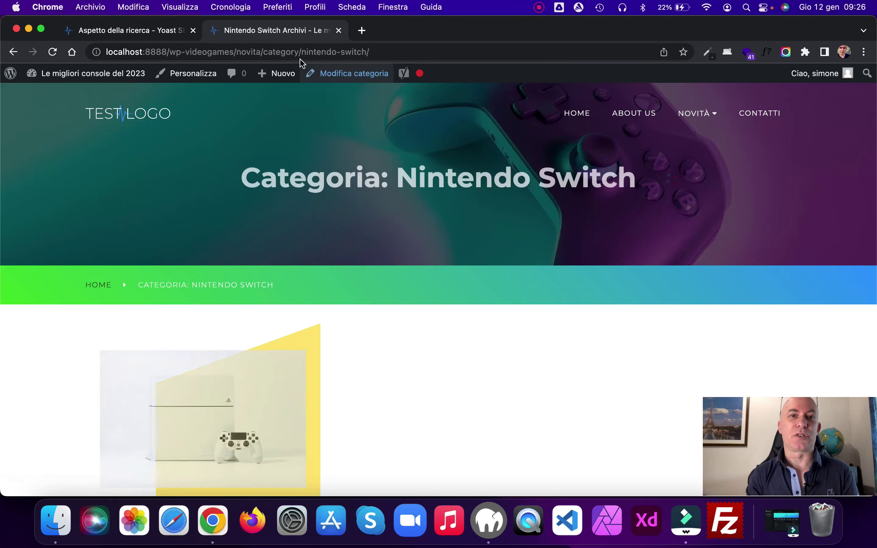
{"action": "double_click", "coordinate": [282, 52]}
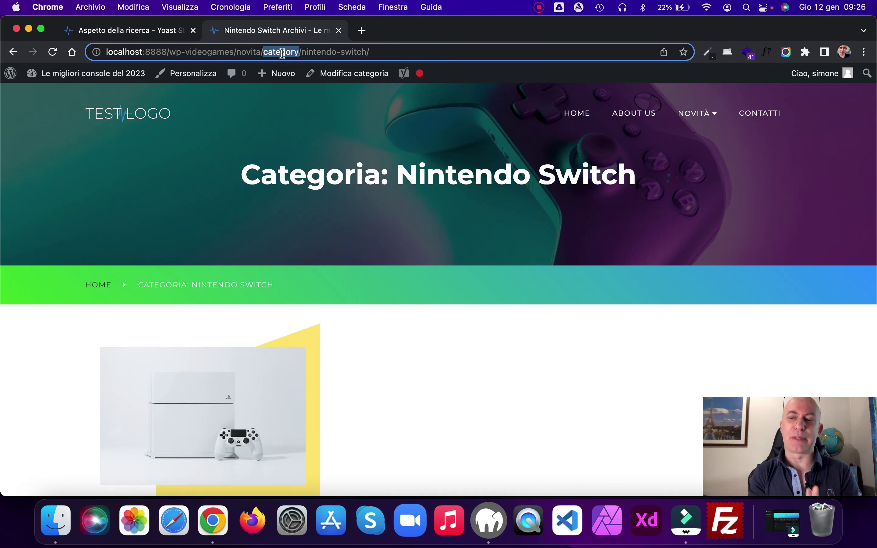
{"action": "left_click", "coordinate": [127, 30]}
{"action": "left_click", "coordinate": [388, 135]}
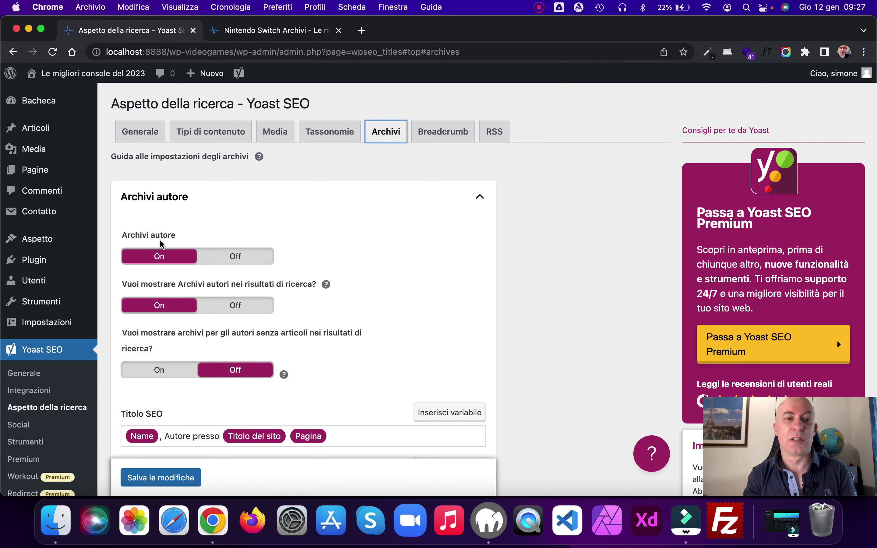
Expand the 'Archivi per data' panel in the Archivi tab
{"action": "scroll", "coordinate": [553, 246], "scroll_direction": "down", "scroll_amount": 1}
{"action": "scroll", "coordinate": [554, 246], "scroll_direction": "down", "scroll_amount": 3}
{"action": "scroll", "coordinate": [553, 246], "scroll_direction": "down", "scroll_amount": 4}
{"action": "scroll", "coordinate": [554, 245], "scroll_direction": "down", "scroll_amount": 5}
{"action": "scroll", "coordinate": [554, 245], "scroll_direction": "down", "scroll_amount": 2}
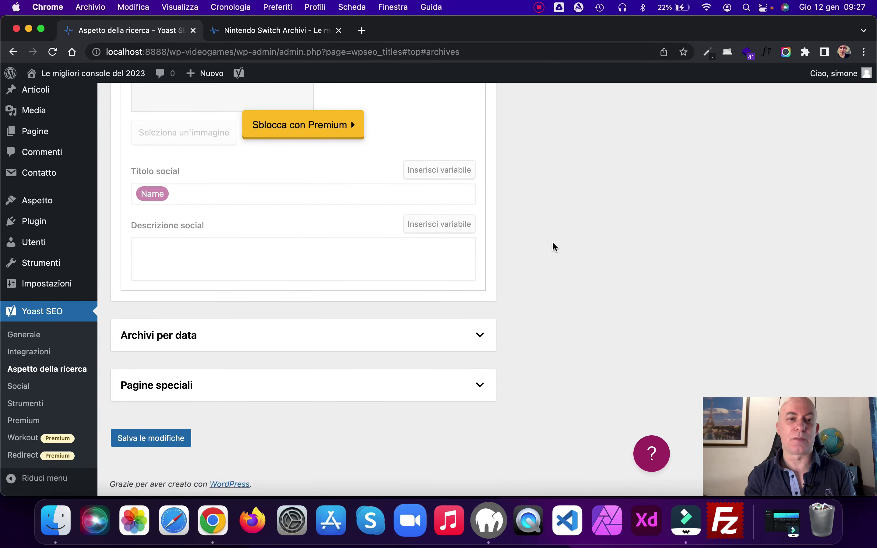
{"action": "left_click", "coordinate": [481, 337]}
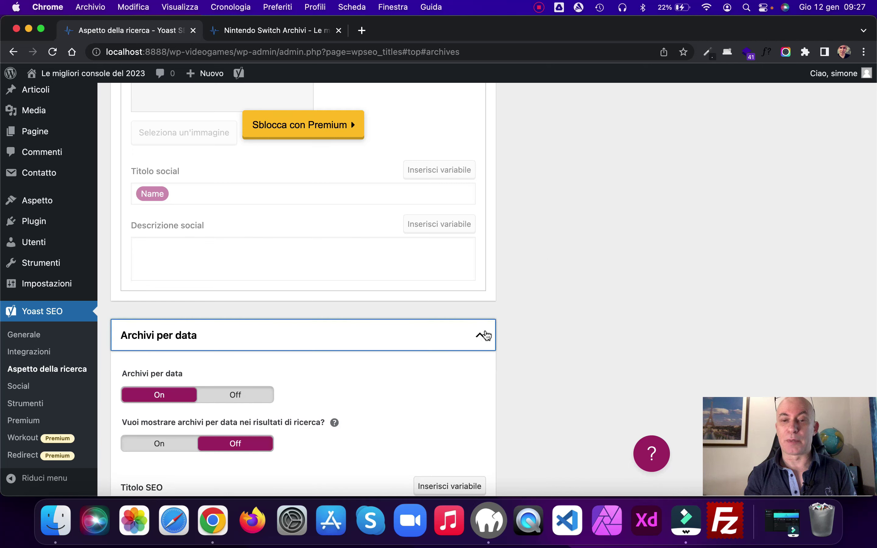
Expand 'Pagine speciali' to show the search and 404 page title settings, then return to the top
{"action": "scroll", "coordinate": [546, 260], "scroll_direction": "down", "scroll_amount": 5}
{"action": "scroll", "coordinate": [549, 260], "scroll_direction": "down", "scroll_amount": 5}
{"action": "left_click", "coordinate": [478, 385]}
{"action": "scroll", "coordinate": [550, 292], "scroll_direction": "down", "scroll_amount": 4}
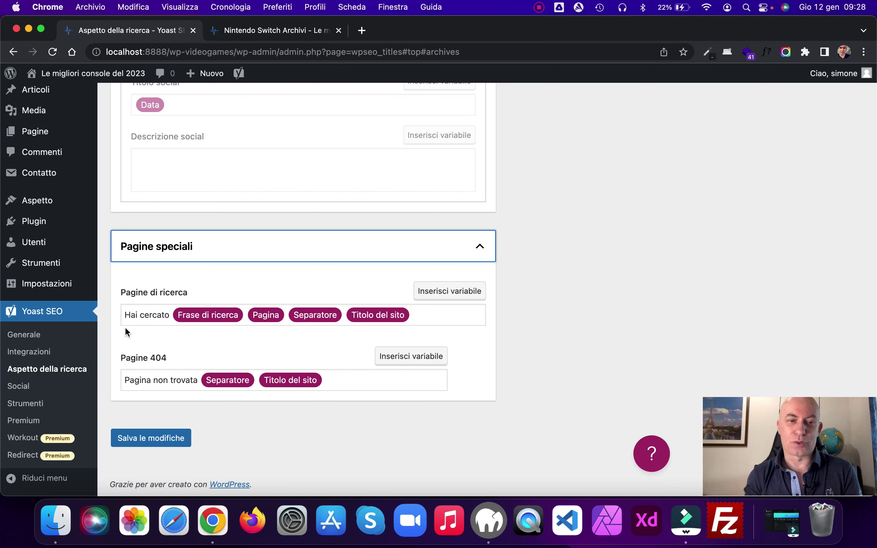
{"action": "scroll", "coordinate": [569, 325], "scroll_direction": "up", "scroll_amount": 2}
{"action": "scroll", "coordinate": [569, 325], "scroll_direction": "up", "scroll_amount": 12}
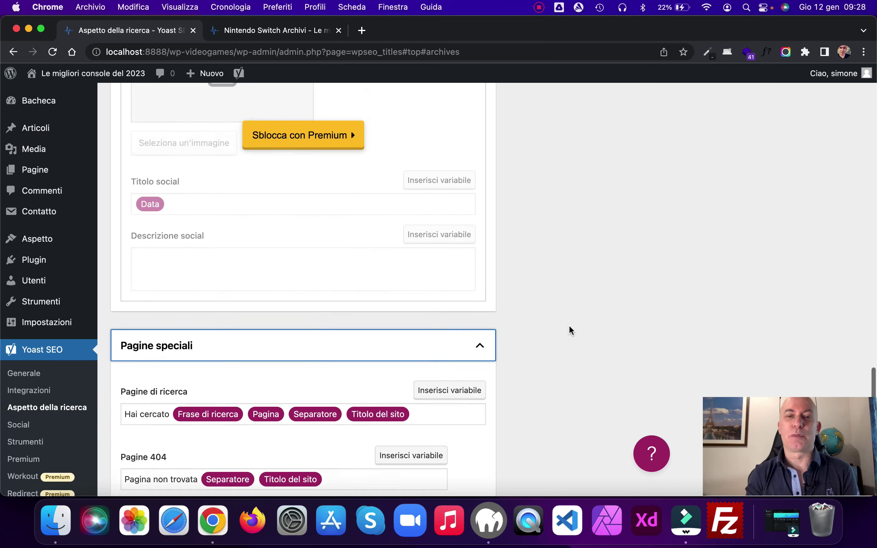
{"action": "scroll", "coordinate": [569, 325], "scroll_direction": "up", "scroll_amount": 5}
{"action": "scroll", "coordinate": [570, 330], "scroll_direction": "up", "scroll_amount": 1}
{"action": "scroll", "coordinate": [571, 330], "scroll_direction": "up", "scroll_amount": 5}
{"action": "scroll", "coordinate": [570, 330], "scroll_direction": "up", "scroll_amount": 4}
{"action": "scroll", "coordinate": [570, 329], "scroll_direction": "up", "scroll_amount": 2}
Open the Breadcrumb settings and compare them with the Nintendo Switch category page's breadcrumb trail
{"action": "left_click", "coordinate": [442, 136]}
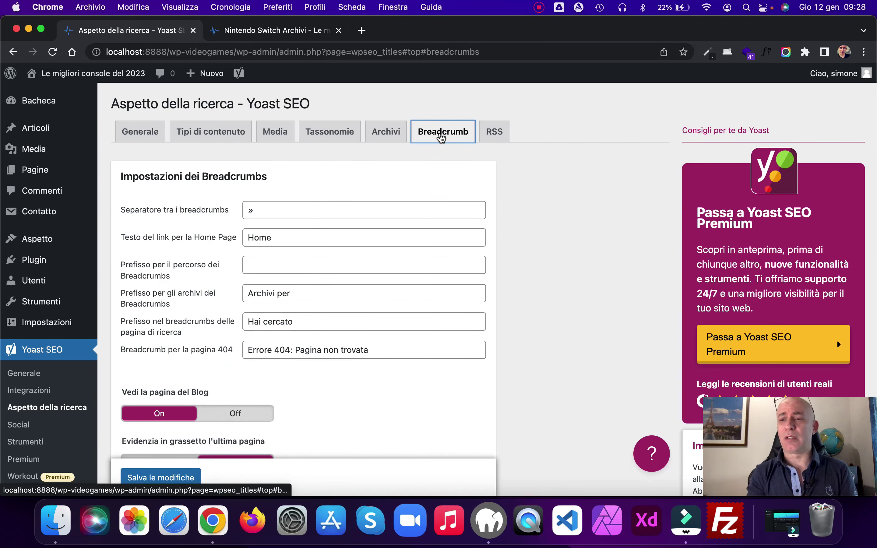
{"action": "left_click", "coordinate": [292, 30]}
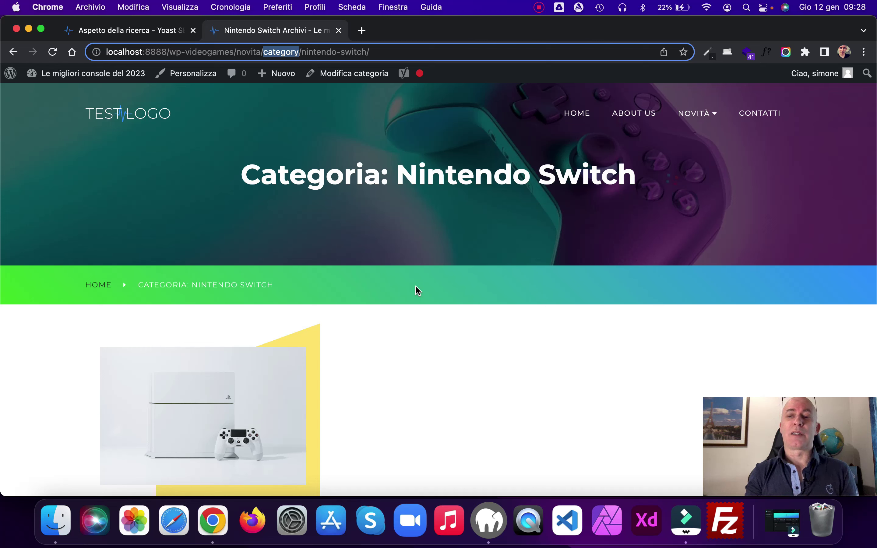
Return to the 'Aspetto della ricerca - Yoast SEO' tab showing the breadcrumb settings
{"action": "left_click", "coordinate": [147, 32]}
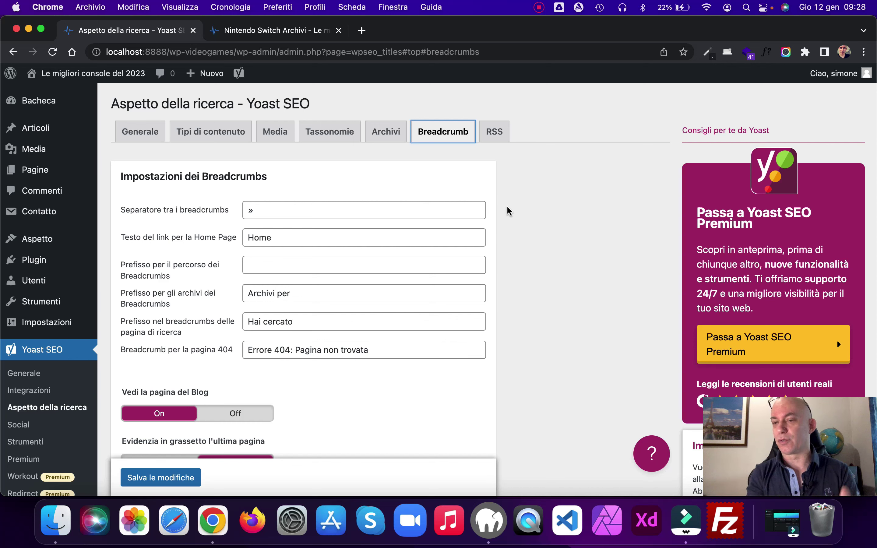
Review the breadcrumb options, then go to Yoast SEO's Social settings page
{"action": "scroll", "coordinate": [508, 207], "scroll_direction": "down", "scroll_amount": 5}
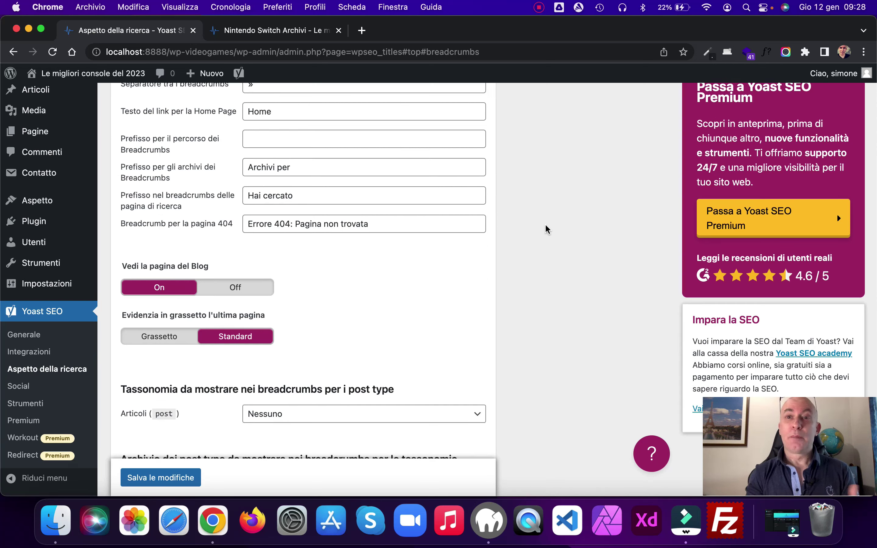
{"action": "scroll", "coordinate": [518, 251], "scroll_direction": "down", "scroll_amount": 5}
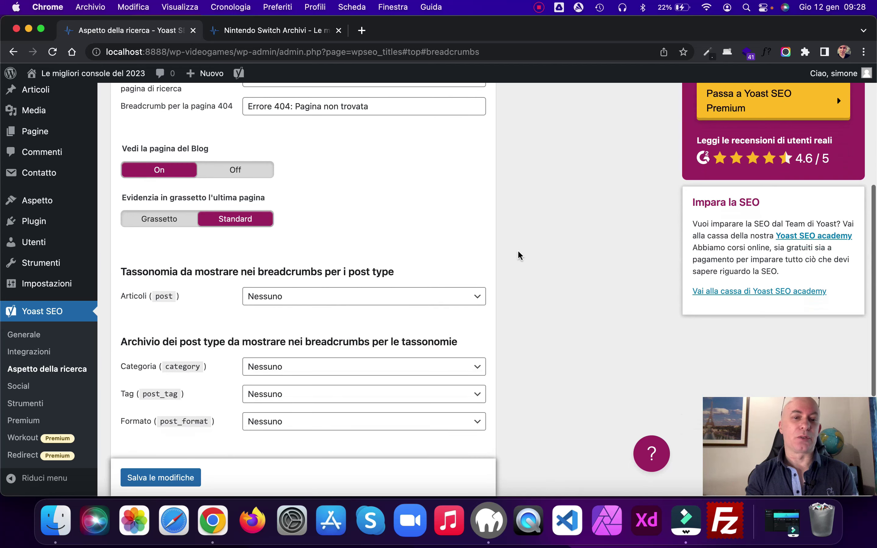
{"action": "scroll", "coordinate": [518, 254], "scroll_direction": "down", "scroll_amount": 5}
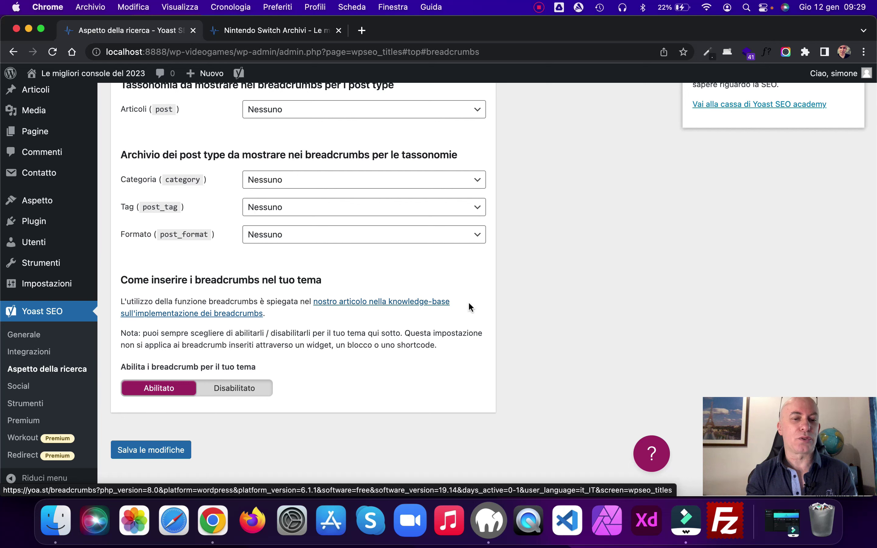
{"action": "scroll", "coordinate": [532, 295], "scroll_direction": "down", "scroll_amount": 1}
{"action": "left_click", "coordinate": [18, 386]}
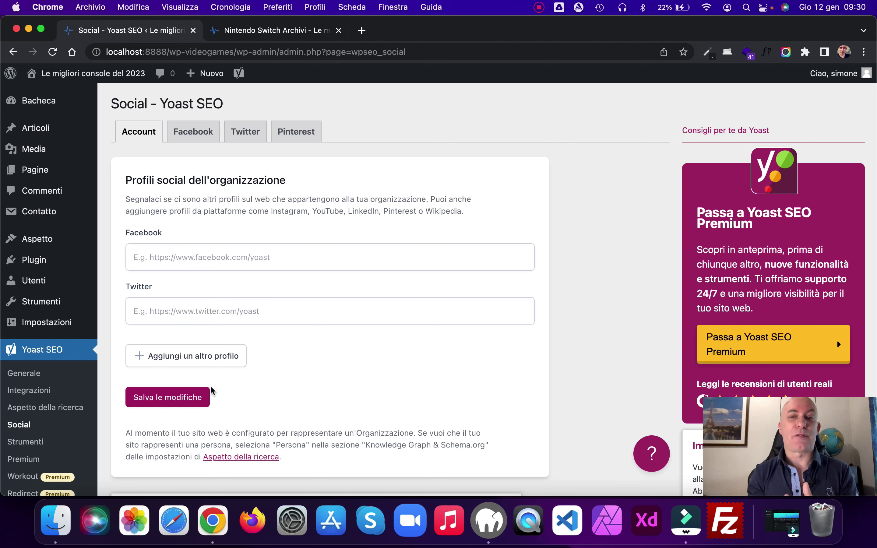
Review the Facebook Open Graph and default image settings, then show the Twitter card settings
{"action": "left_click", "coordinate": [192, 135]}
{"action": "scroll", "coordinate": [578, 222], "scroll_direction": "down", "scroll_amount": 3}
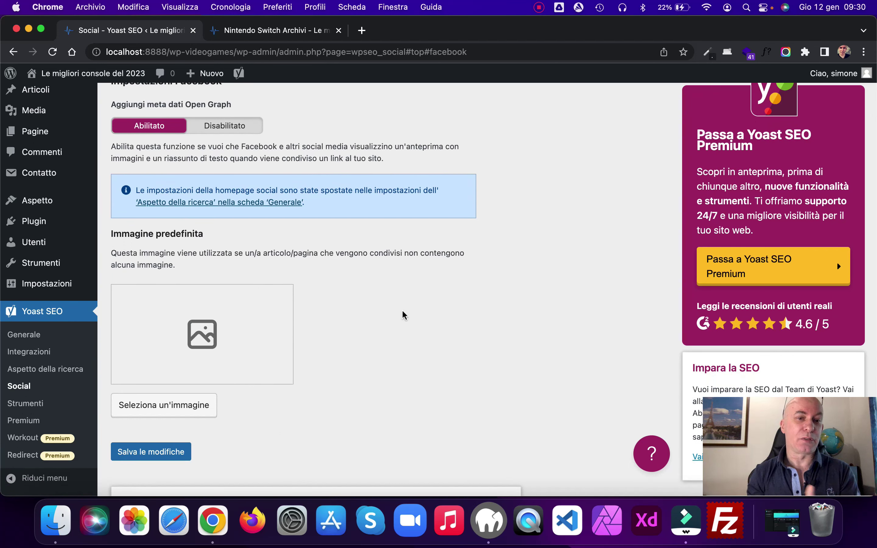
{"action": "scroll", "coordinate": [404, 315], "scroll_direction": "down", "scroll_amount": 5}
{"action": "scroll", "coordinate": [405, 314], "scroll_direction": "up", "scroll_amount": 2}
{"action": "scroll", "coordinate": [404, 314], "scroll_direction": "up", "scroll_amount": 5}
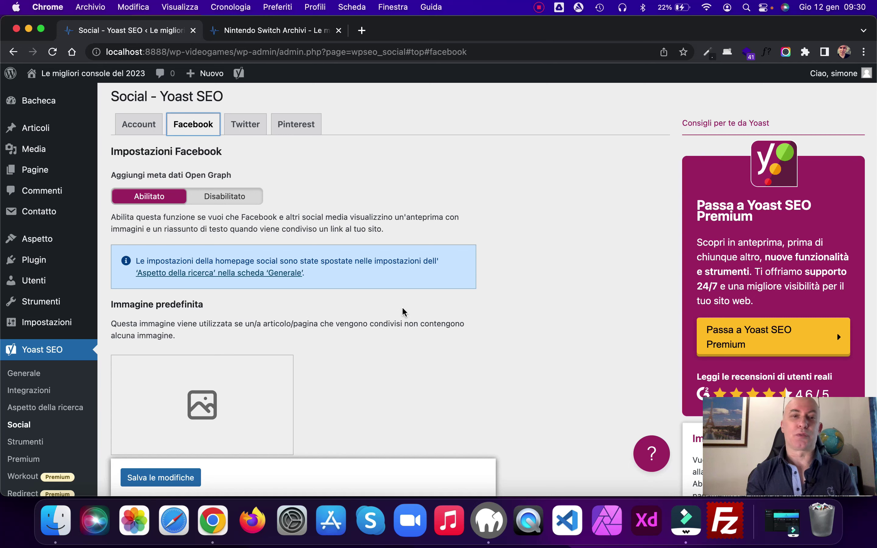
{"action": "left_click", "coordinate": [233, 128]}
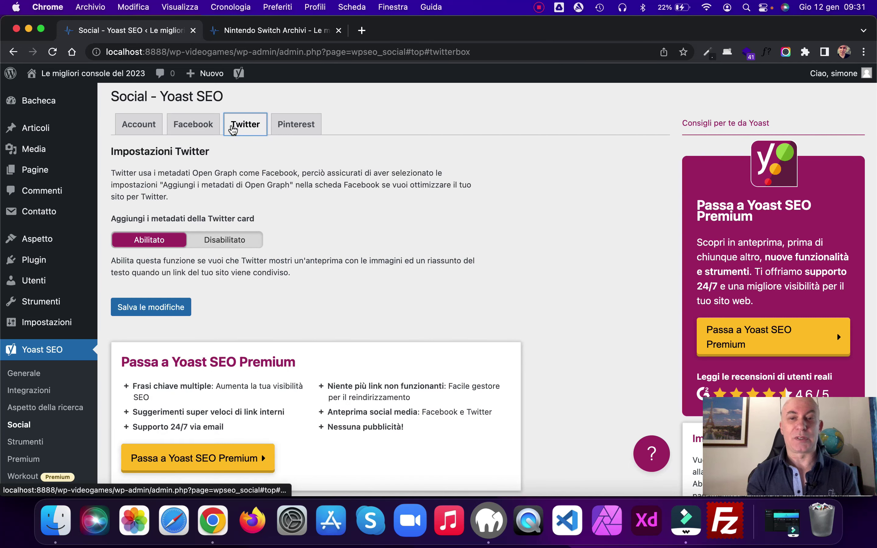
Check the Pinterest settings, then open the Yoast SEO Strumenti page
{"action": "left_click", "coordinate": [300, 129]}
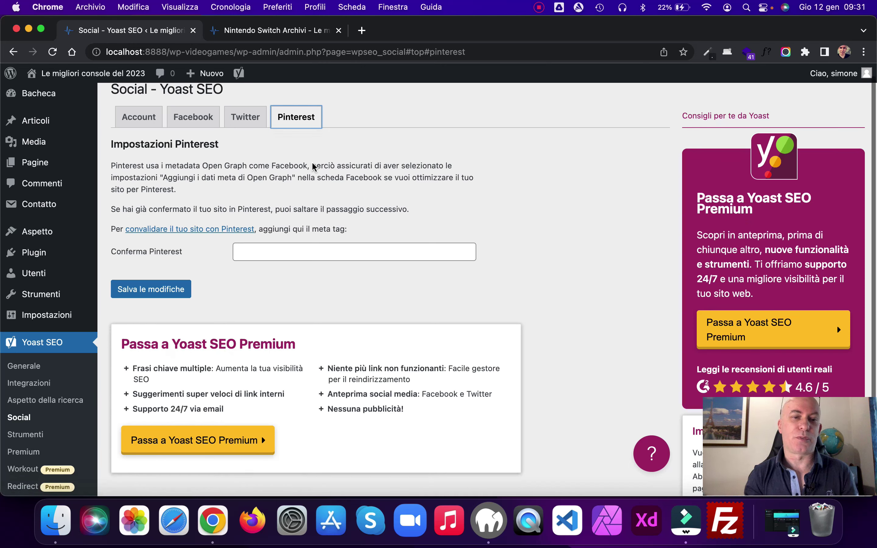
{"action": "scroll", "coordinate": [313, 167], "scroll_direction": "down", "scroll_amount": 3}
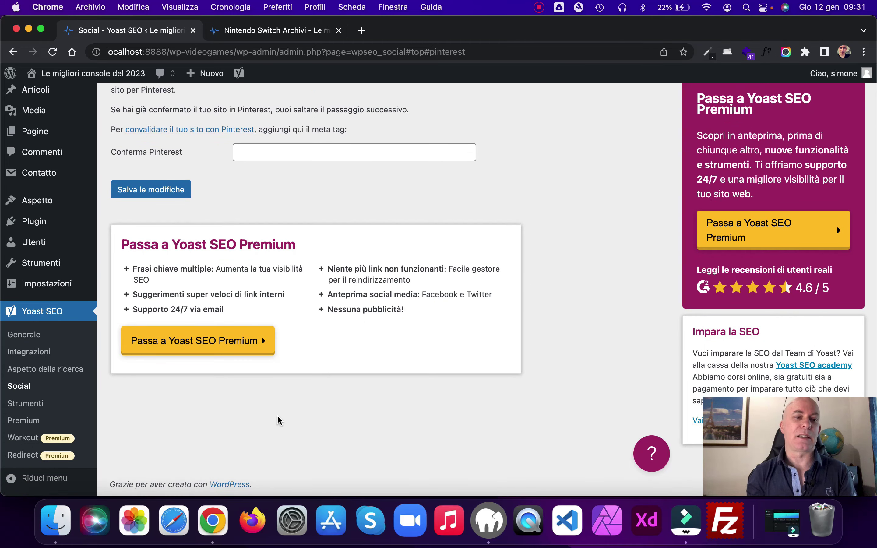
{"action": "left_click", "coordinate": [28, 405]}
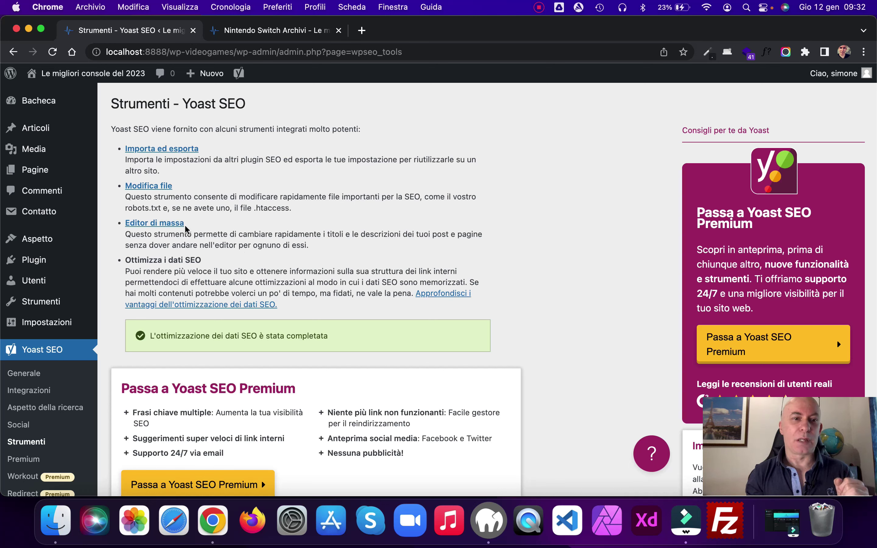
{"action": "left_click", "coordinate": [173, 224]}
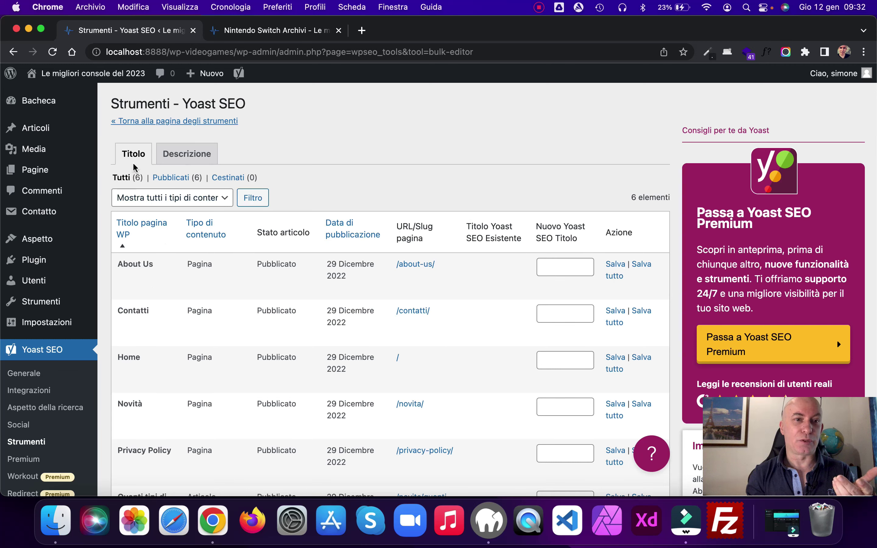
{"action": "scroll", "coordinate": [461, 316], "scroll_direction": "down", "scroll_amount": 2}
{"action": "scroll", "coordinate": [461, 319], "scroll_direction": "down", "scroll_amount": 3}
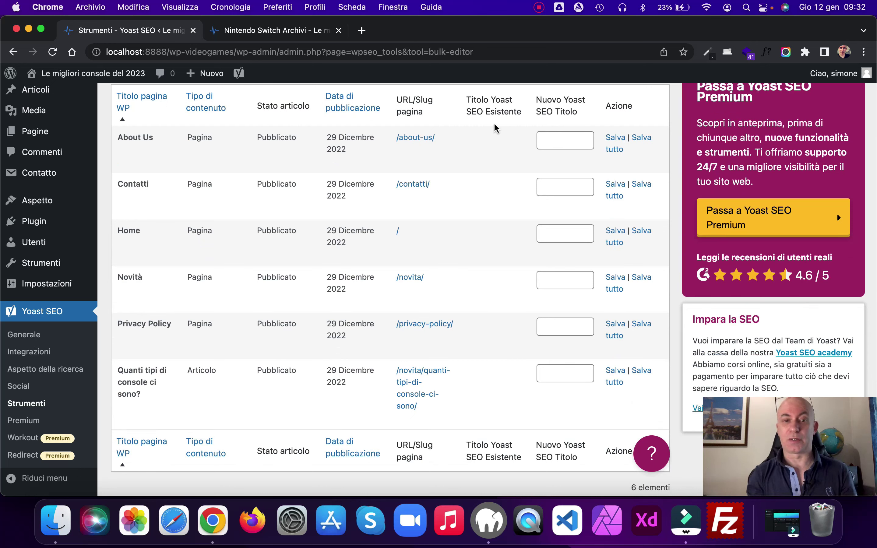
{"action": "left_click", "coordinate": [266, 32]}
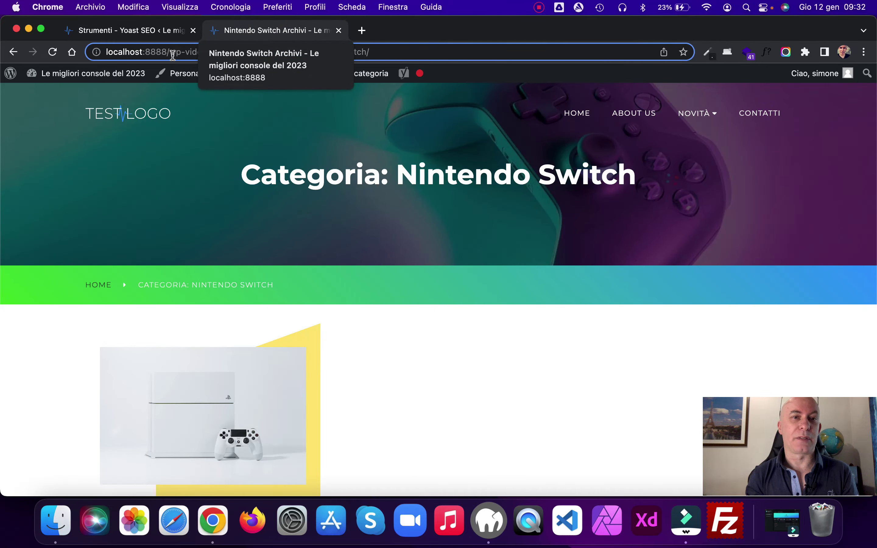
{"action": "left_click", "coordinate": [141, 32]}
{"action": "mouse_move", "coordinate": [518, 336]}
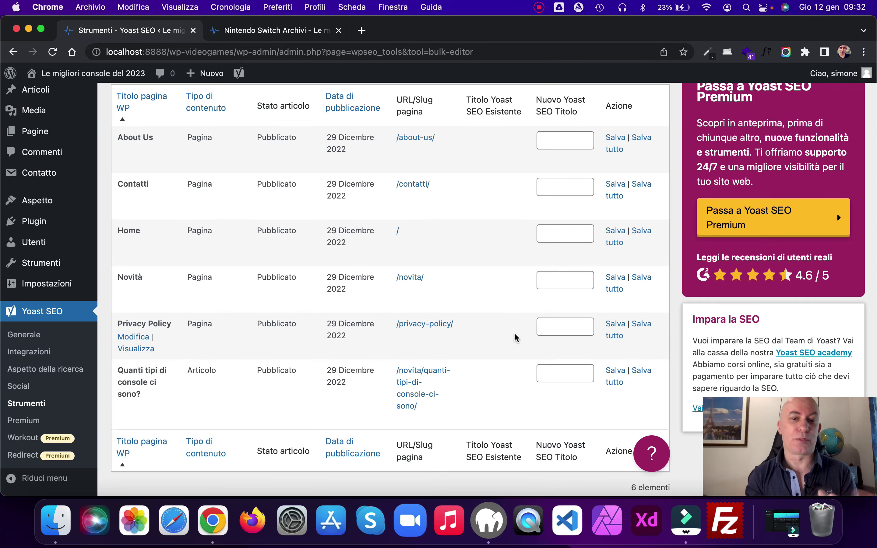
{"action": "scroll", "coordinate": [517, 337], "scroll_direction": "up", "scroll_amount": 1}
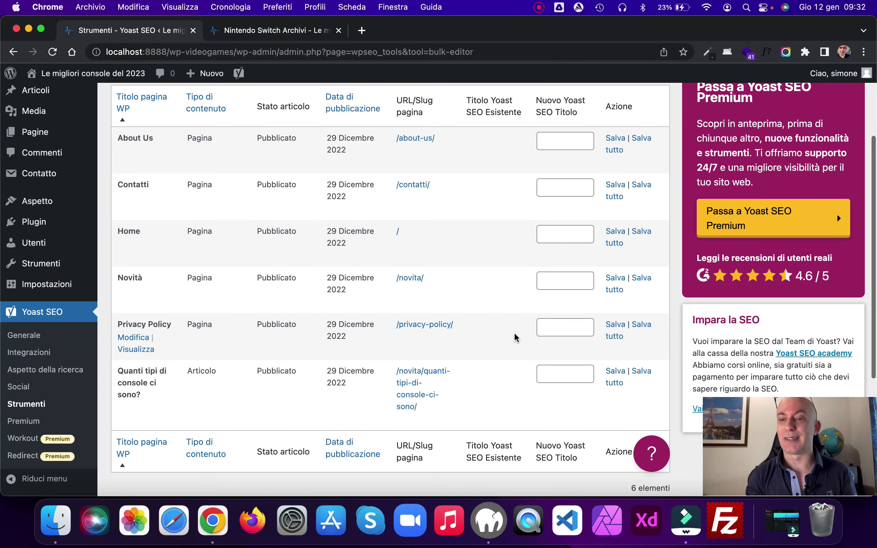
{"action": "scroll", "coordinate": [516, 337], "scroll_direction": "up", "scroll_amount": 5}
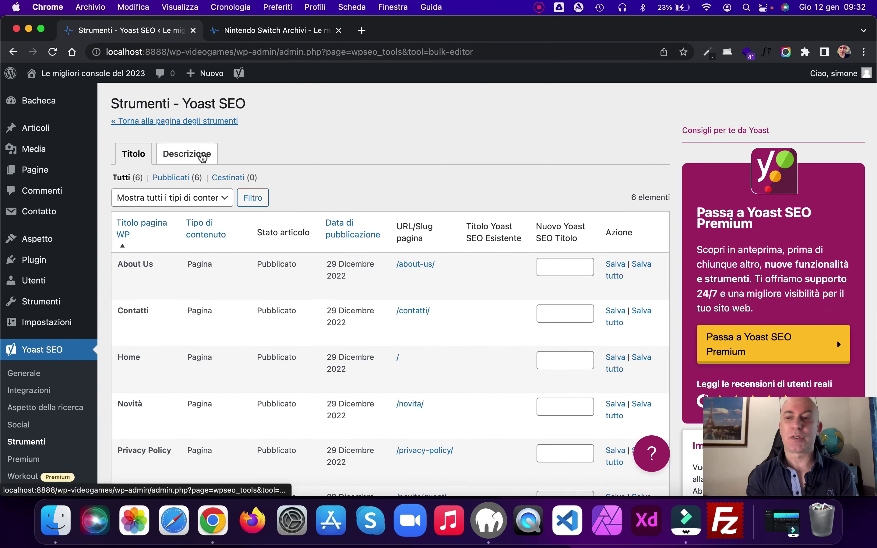
{"action": "left_click", "coordinate": [202, 156]}
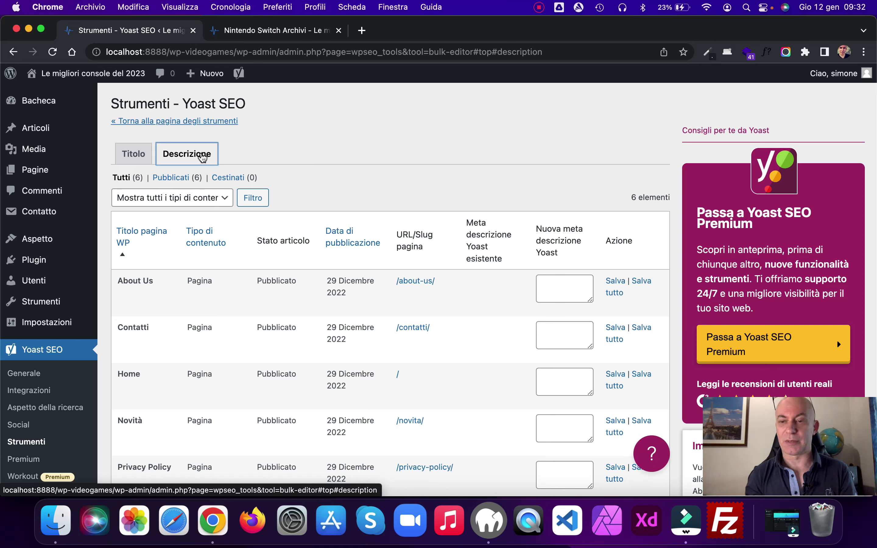
{"action": "left_click", "coordinate": [32, 447]}
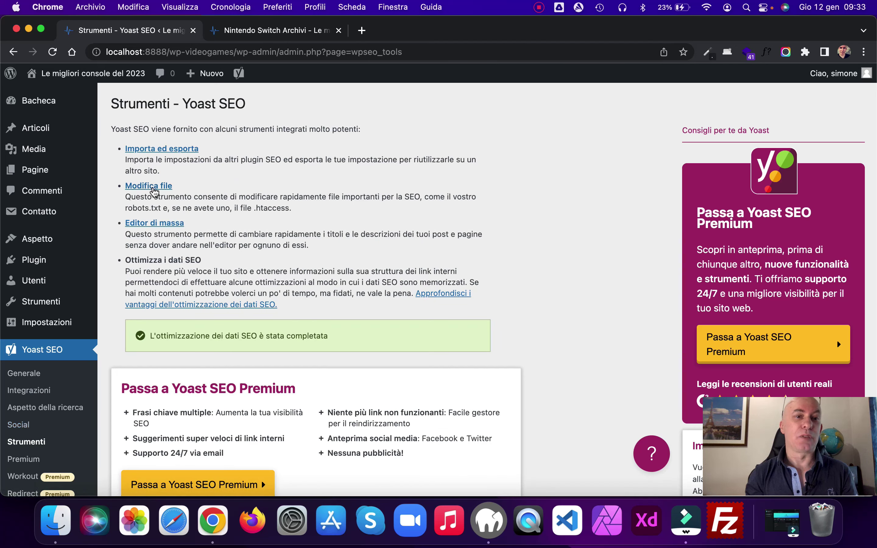
Create a robots.txt file through Yoast's Modifica file editor
{"action": "left_click", "coordinate": [153, 187]}
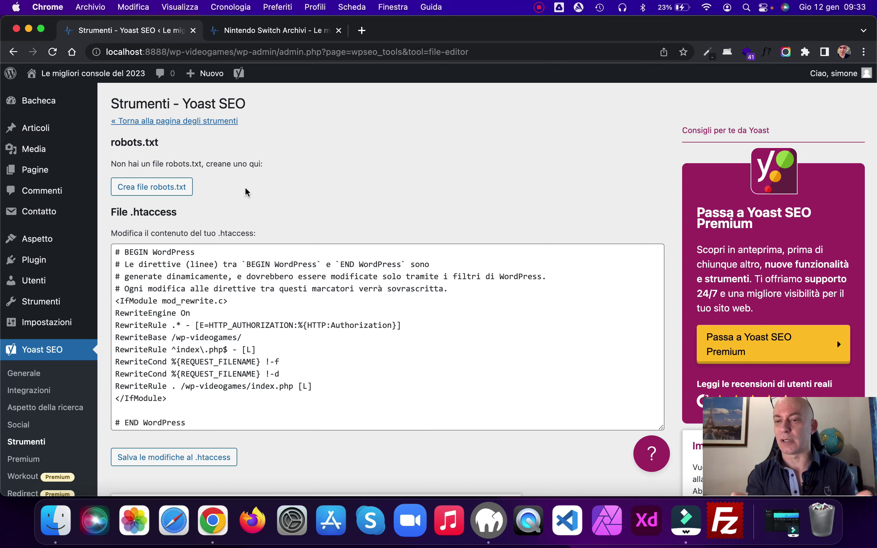
{"action": "left_click", "coordinate": [170, 192]}
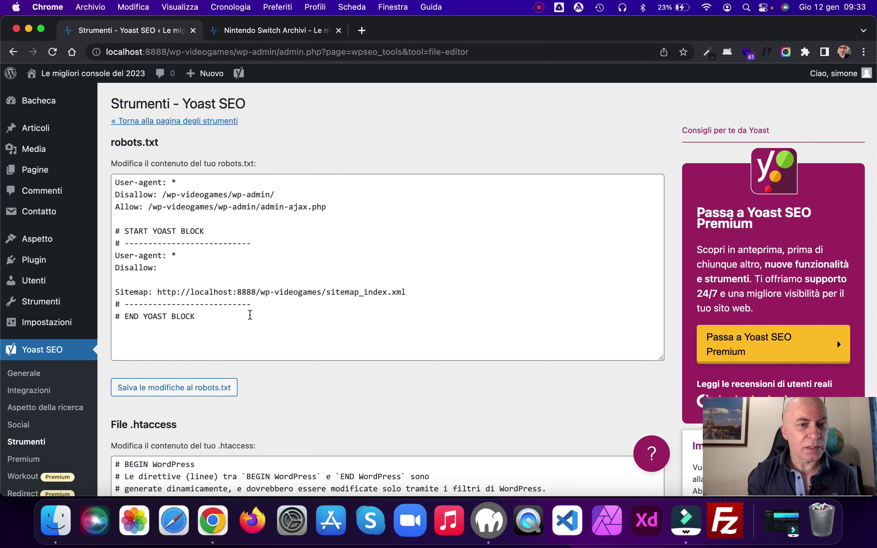
Delete the Yoast block lines from robots.txt and save it with default rules and sitemap line
{"action": "left_click_drag", "start_coordinate": [212, 321], "coordinate": [91, 220]}
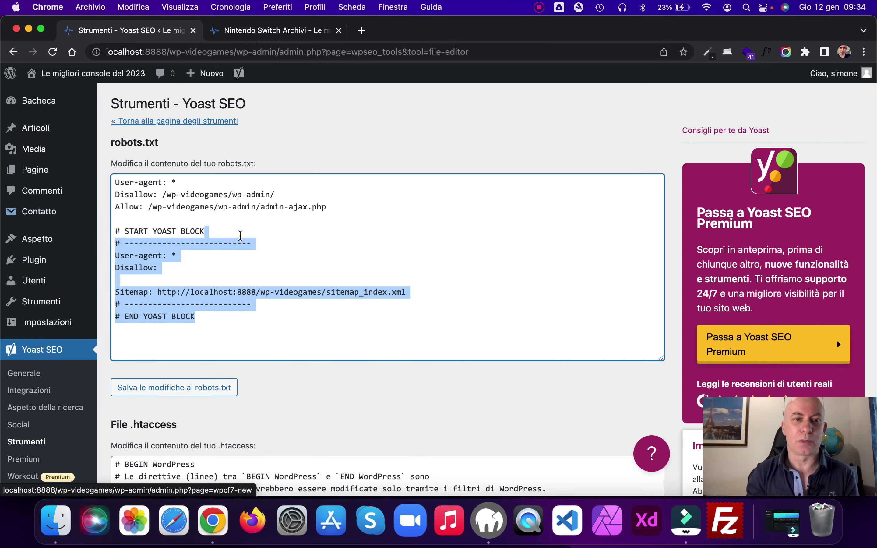
{"action": "mouse_move", "coordinate": [91, 220]}
{"action": "left_mouse_down"}
{"action": "mouse_move", "coordinate": [162, 233]}
{"action": "mouse_move", "coordinate": [112, 235]}
{"action": "left_mouse_up"}
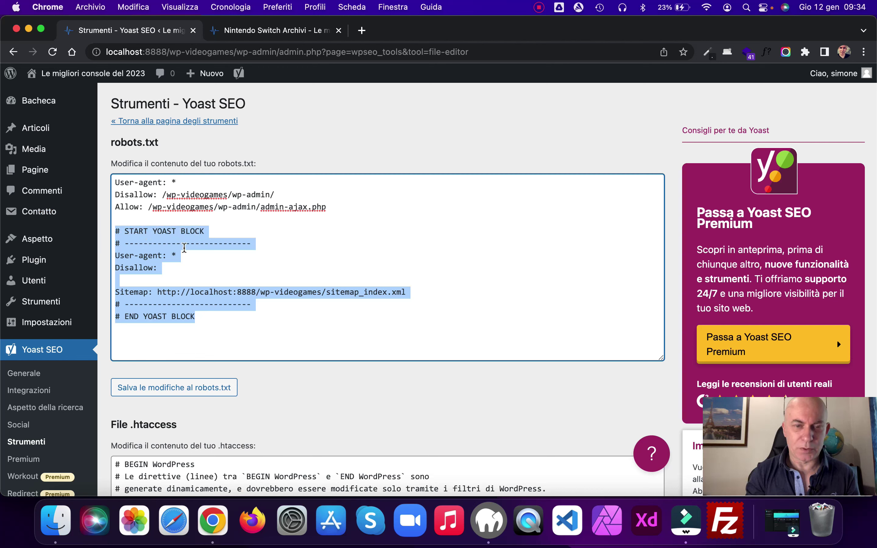
{"action": "left_click", "coordinate": [208, 269]}
{"action": "left_click_drag", "start_coordinate": [208, 269], "coordinate": [109, 234]}
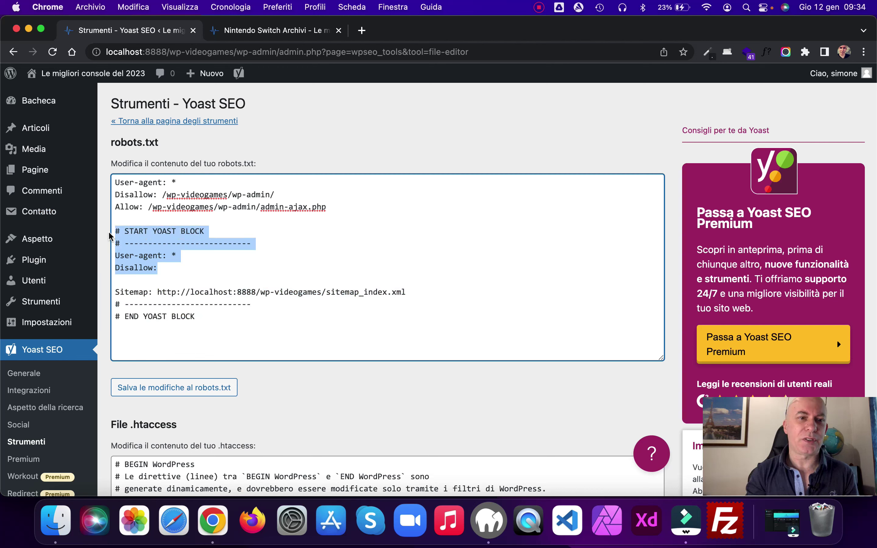
{"action": "key", "text": "BackSpace"}
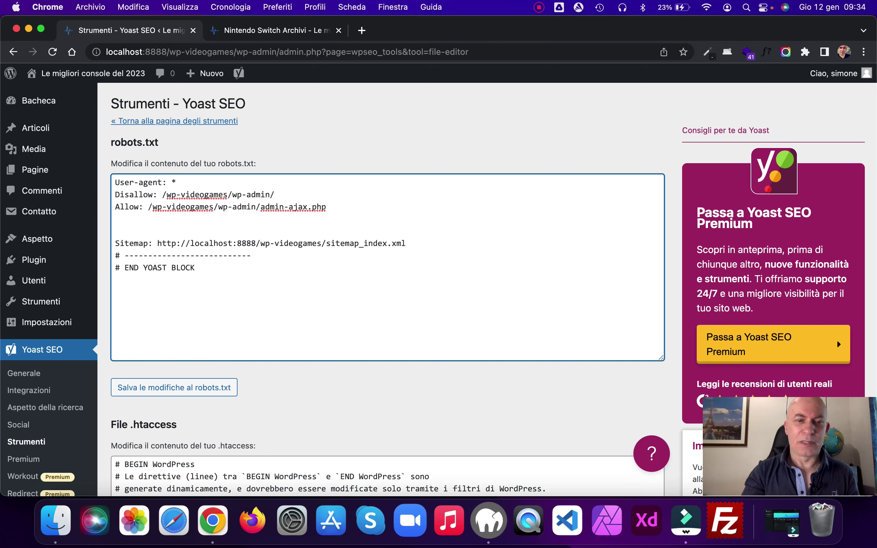
{"action": "key", "text": "BackSpace"}
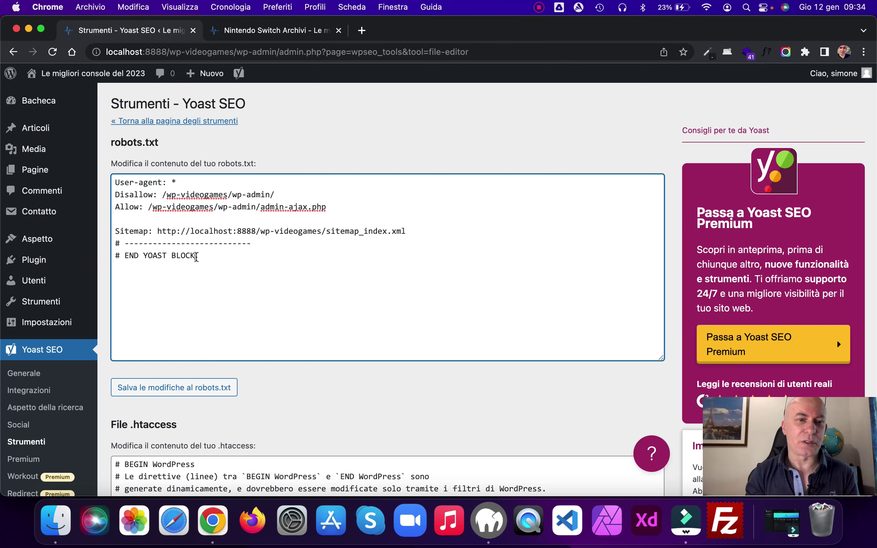
{"action": "left_click_drag", "start_coordinate": [196, 256], "coordinate": [109, 249]}
{"action": "key", "text": "BackSpace"}
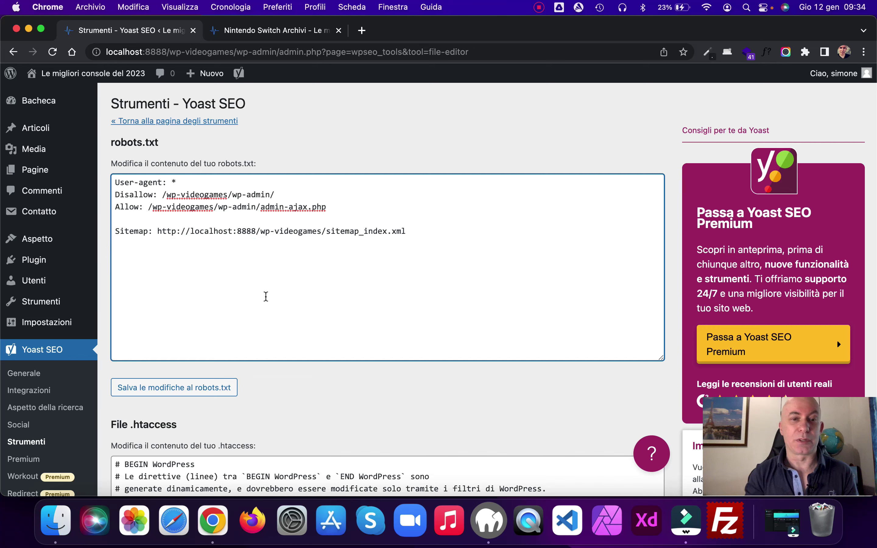
{"action": "left_click", "coordinate": [201, 388]}
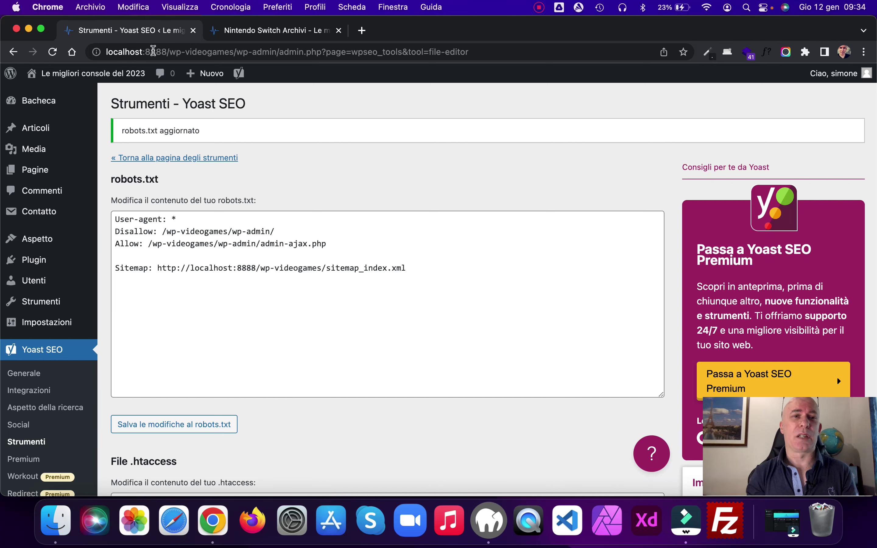
{"action": "left_click", "coordinate": [193, 31]}
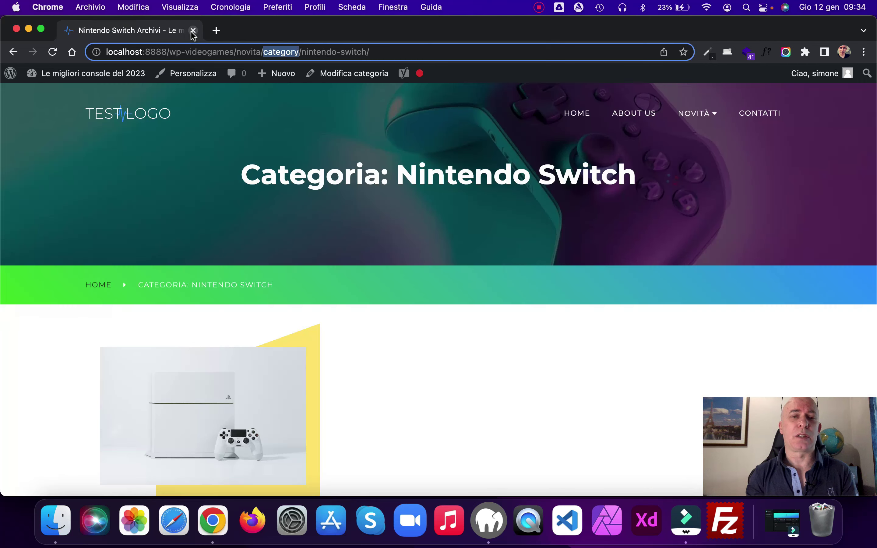
Open the Home page in the block editor and scroll down to its Yoast SEO box
{"action": "left_click", "coordinate": [587, 117]}
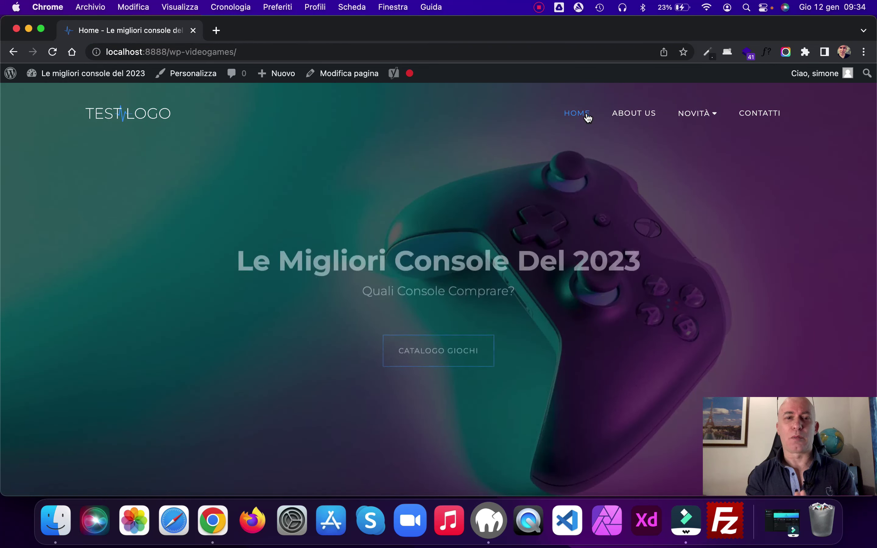
{"action": "left_click", "coordinate": [350, 76], "text": "super"}
{"action": "left_click", "coordinate": [275, 30]}
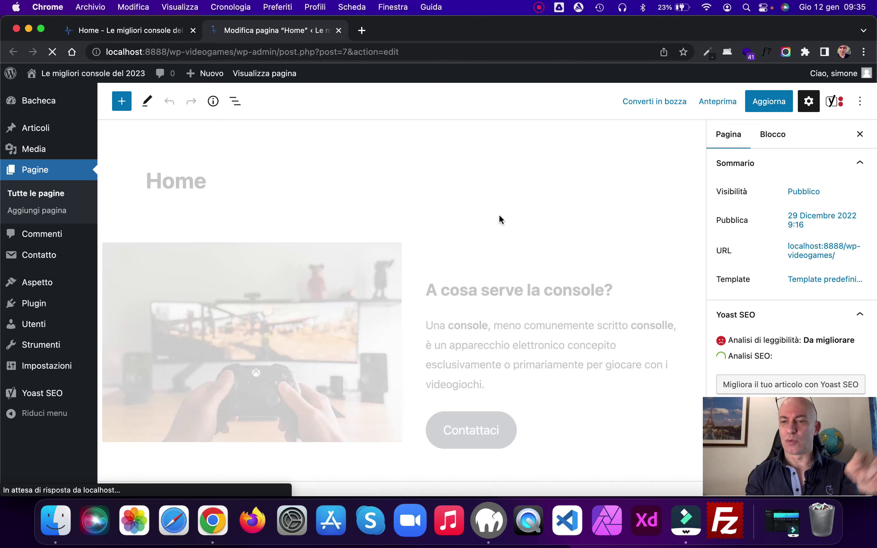
{"action": "scroll", "coordinate": [500, 218], "scroll_direction": "down", "scroll_amount": 2}
{"action": "scroll", "coordinate": [500, 215], "scroll_direction": "down", "scroll_amount": 5}
{"action": "scroll", "coordinate": [500, 215], "scroll_direction": "down", "scroll_amount": 5}
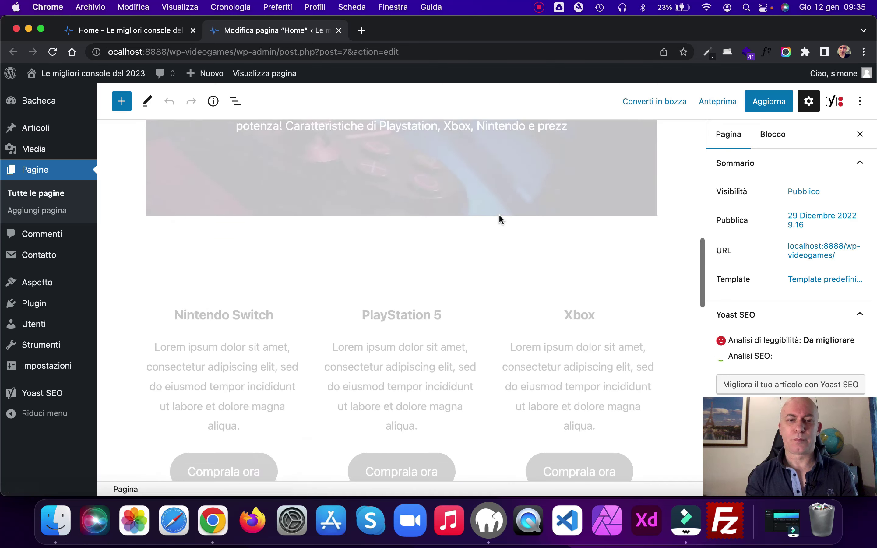
{"action": "scroll", "coordinate": [500, 215], "scroll_direction": "down", "scroll_amount": 5}
{"action": "scroll", "coordinate": [500, 215], "scroll_direction": "down", "scroll_amount": 3}
{"action": "scroll", "coordinate": [500, 217], "scroll_direction": "up", "scroll_amount": 2}
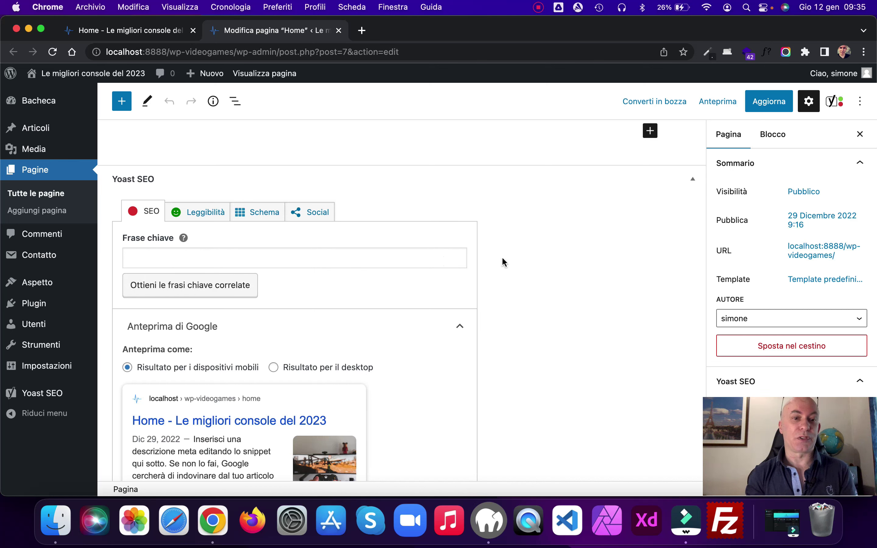
Compare desktop and mobile Google previews, select the SEO title, and open ChatGPT in a new tab
{"action": "scroll", "coordinate": [503, 259], "scroll_direction": "down", "scroll_amount": 5}
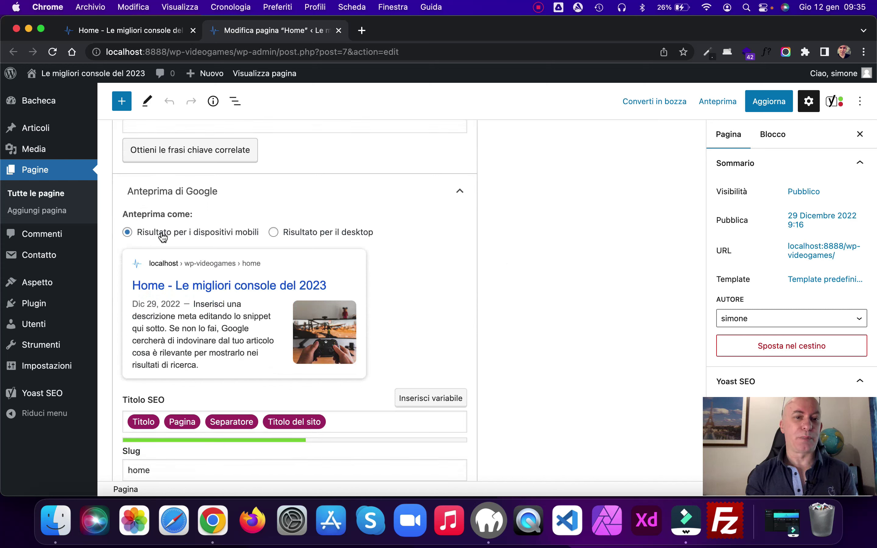
{"action": "left_click", "coordinate": [274, 233]}
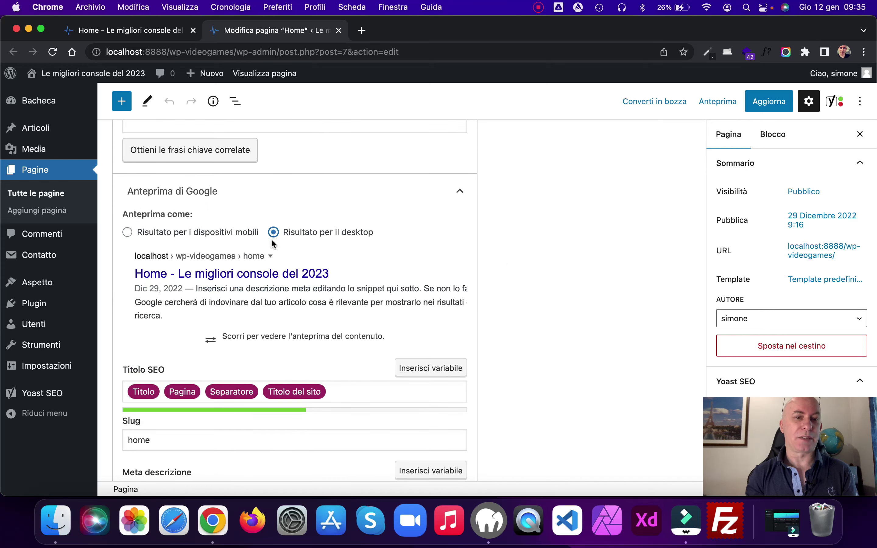
{"action": "left_click", "coordinate": [127, 233]}
{"action": "left_click_drag", "start_coordinate": [333, 299], "coordinate": [131, 300]}
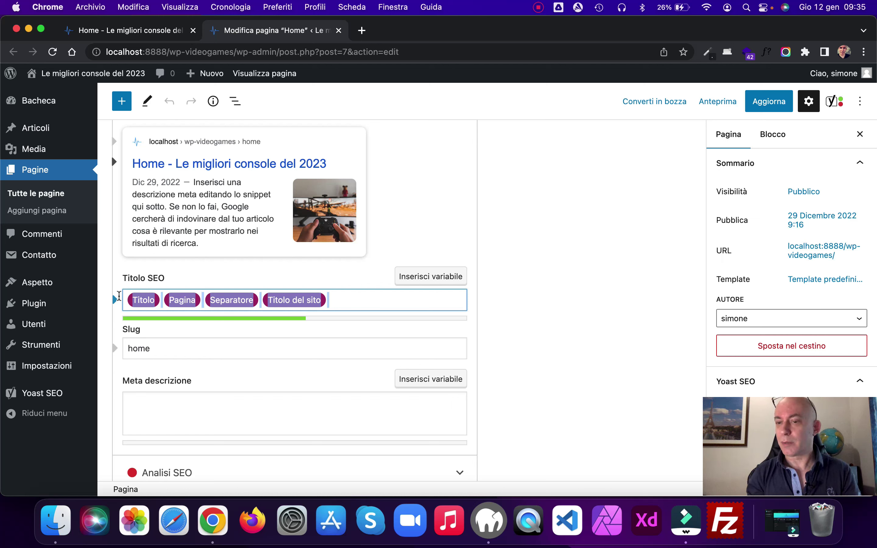
{"action": "left_click", "coordinate": [363, 31]}
{"action": "type", "text": "MI crei un titolo e una met"}
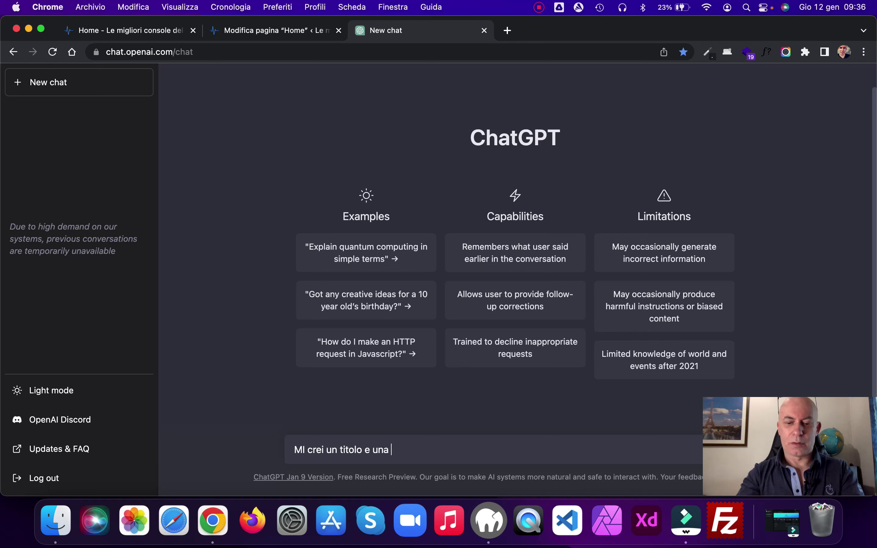
Ask ChatGPT for a homepage title and meta description for a videogames site
{"action": "type", "text": "a descrition per la homepage di "}
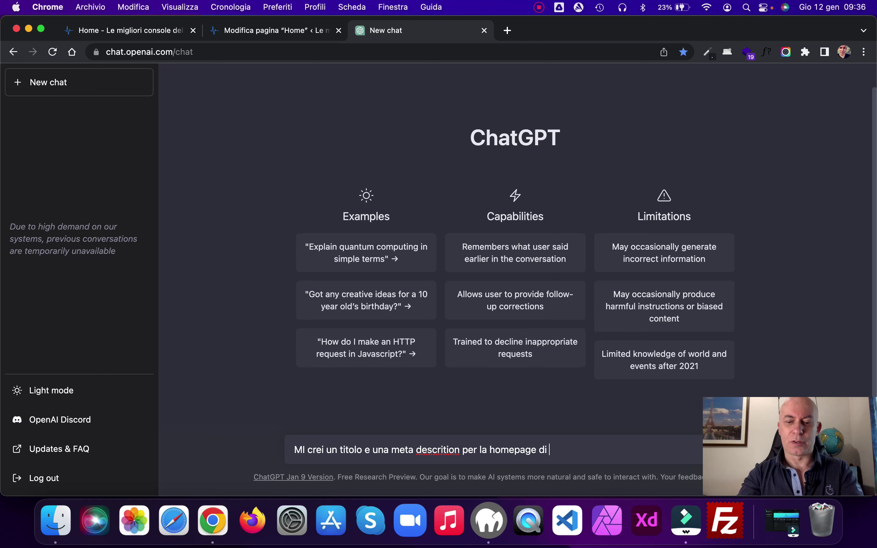
{"action": "type", "text": "un sito sui"}
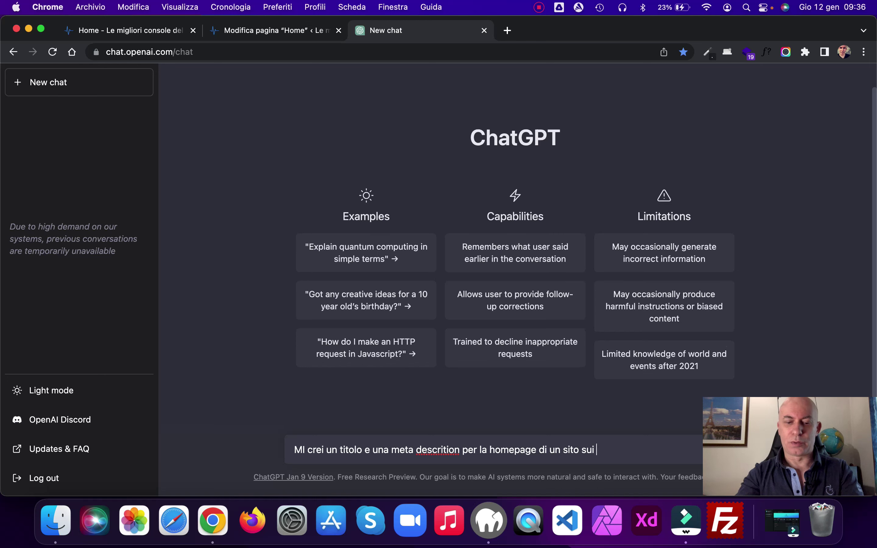
{"action": "type", "text": "mes?"}
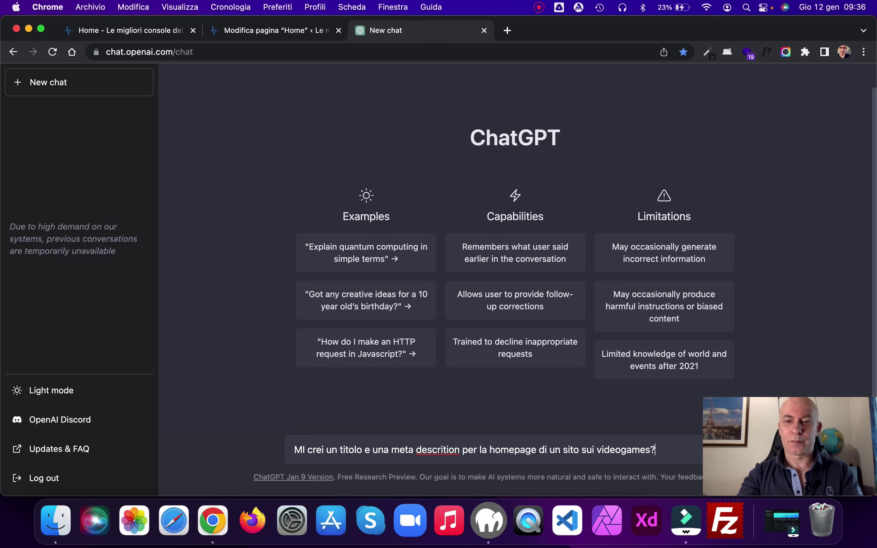
{"action": "key", "text": "Return"}
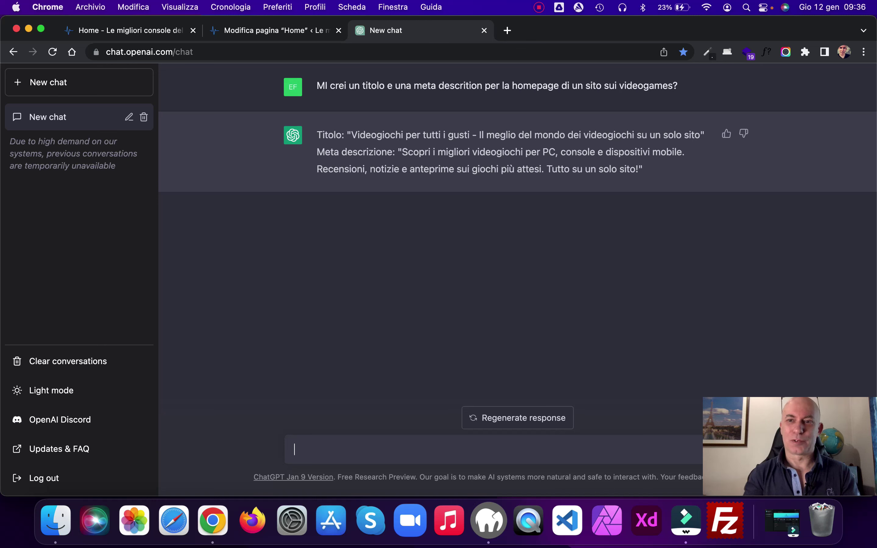
Thank ChatGPT with 'Grazie vecchio' and select its suggested title, then return to the WordPress editor
{"action": "type", "text": "Grazie vecchio"}
{"action": "key", "text": "Return"}
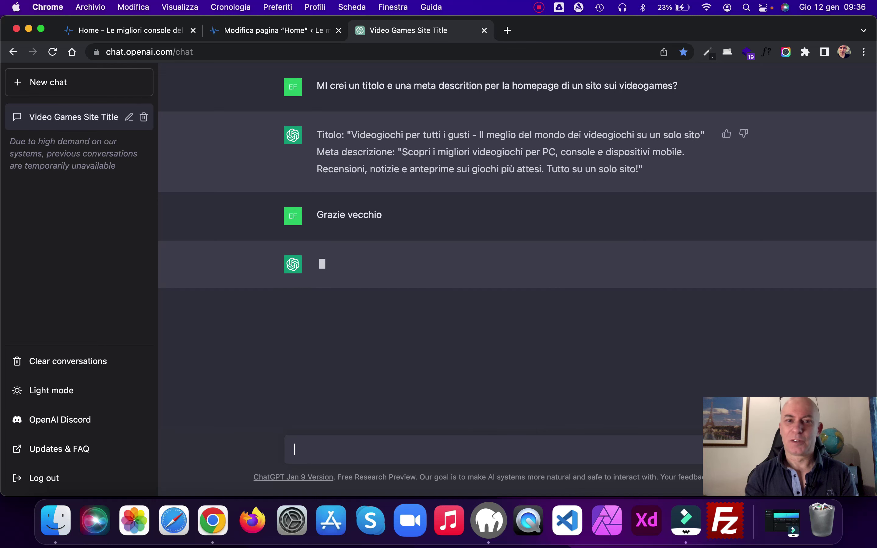
{"action": "left_click_drag", "start_coordinate": [700, 135], "coordinate": [353, 136]}
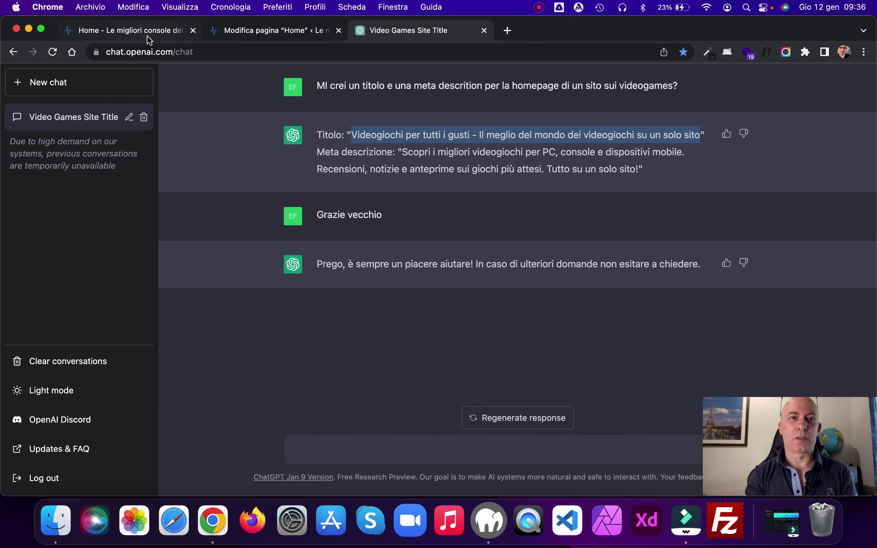
{"action": "left_click", "coordinate": [246, 30]}
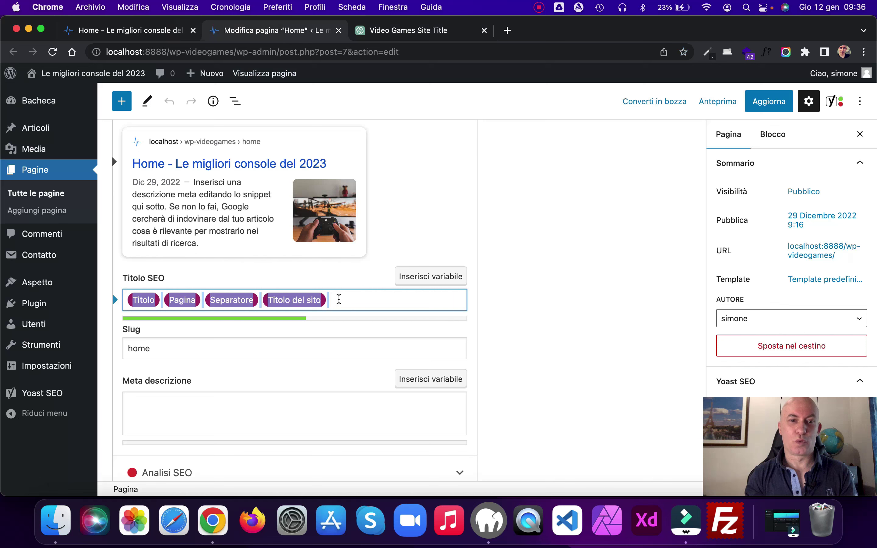
Replace the Yoast SEO title with ChatGPT's suggestion, trimmed to 'Il meglio del mondo dei videogiochi su un solo sito'
{"action": "left_click_drag", "start_coordinate": [341, 298], "coordinate": [127, 299]}
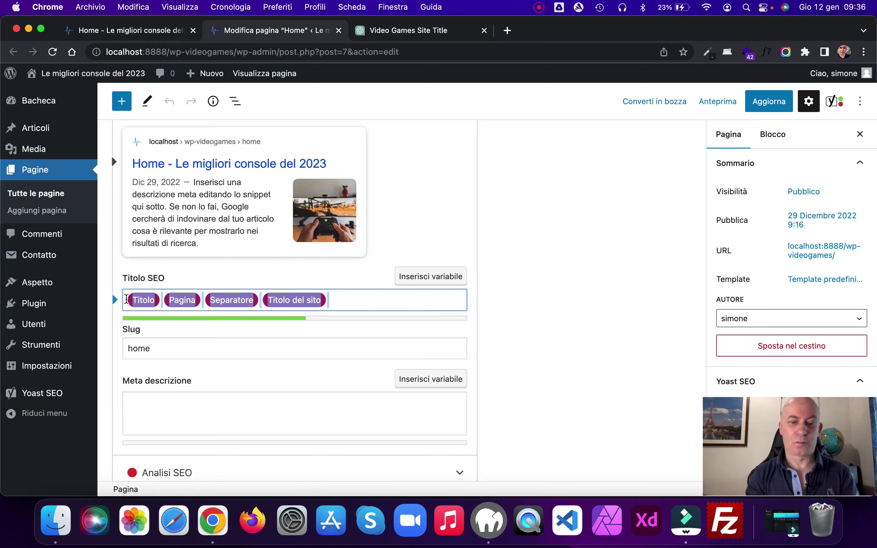
{"action": "type", "text": "Videogiochi per tutti i gusti - Il meglio del mondo dei videogiochi su un solo sito"}
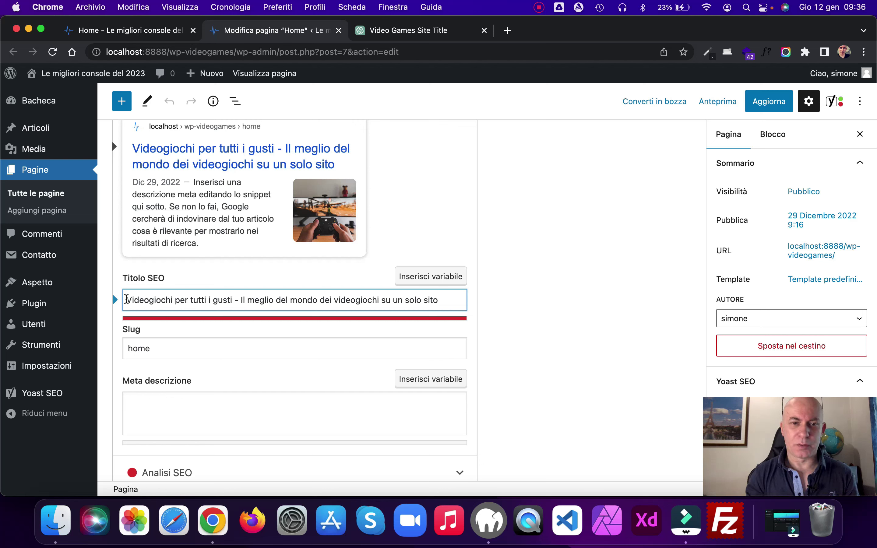
{"action": "left_click_drag", "start_coordinate": [240, 300], "coordinate": [125, 300]}
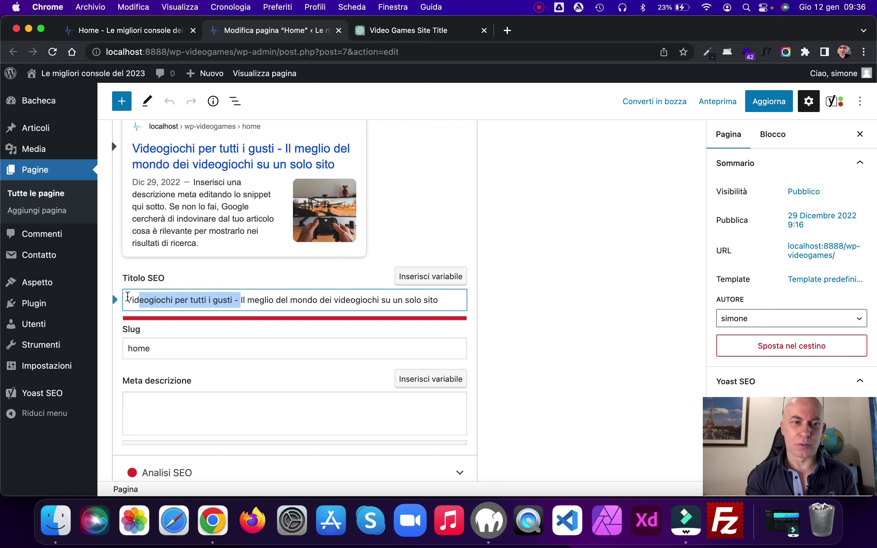
{"action": "key", "text": "BackSpace"}
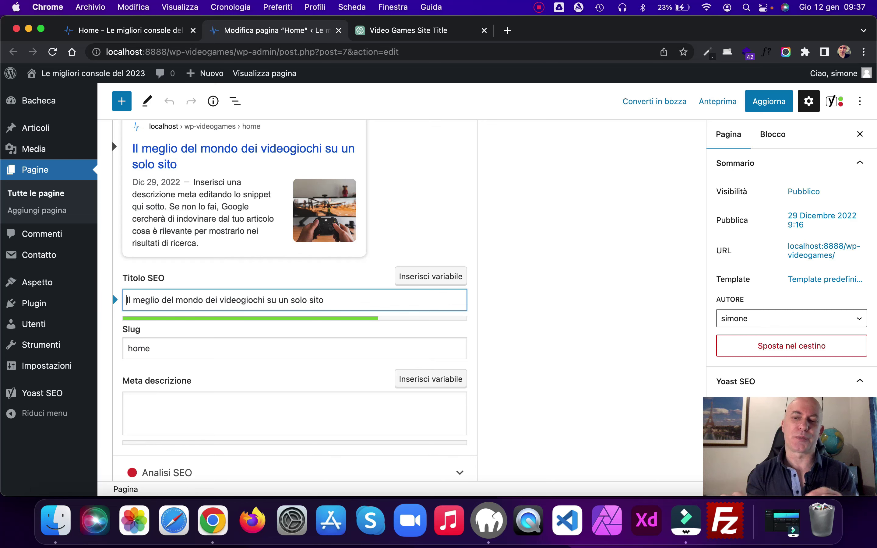
{"action": "left_click", "coordinate": [410, 32]}
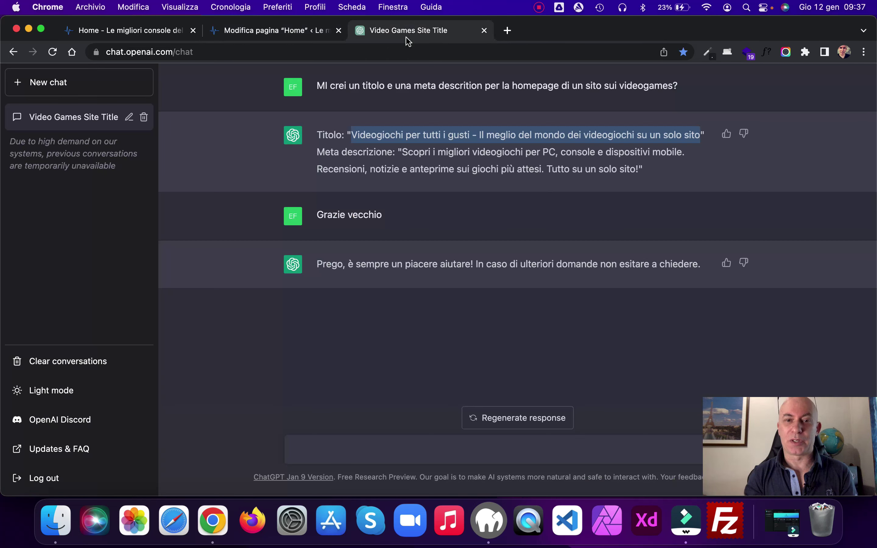
Copy ChatGPT's suggested meta description beginning 'Scopri i migliori videogiochi per PC' for WordPress
{"action": "left_click_drag", "start_coordinate": [639, 170], "coordinate": [403, 154]}
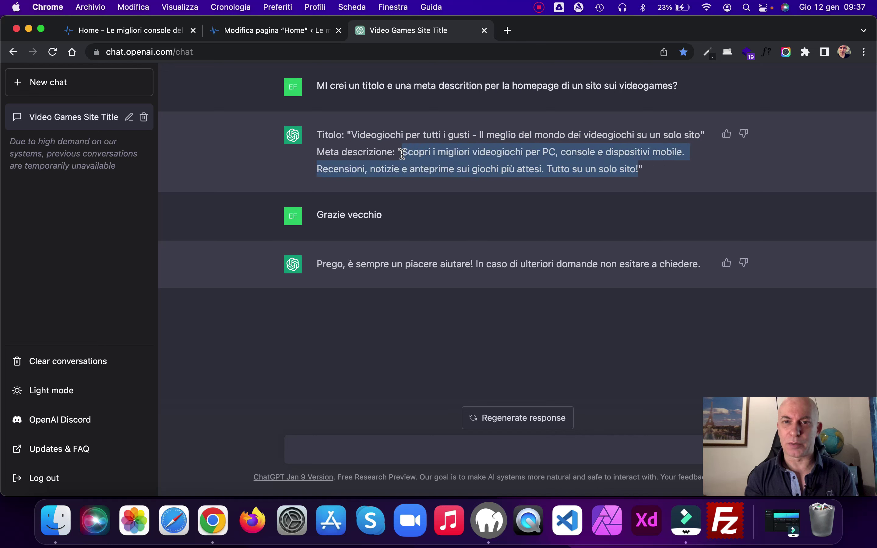
{"action": "key", "text": "super+c"}
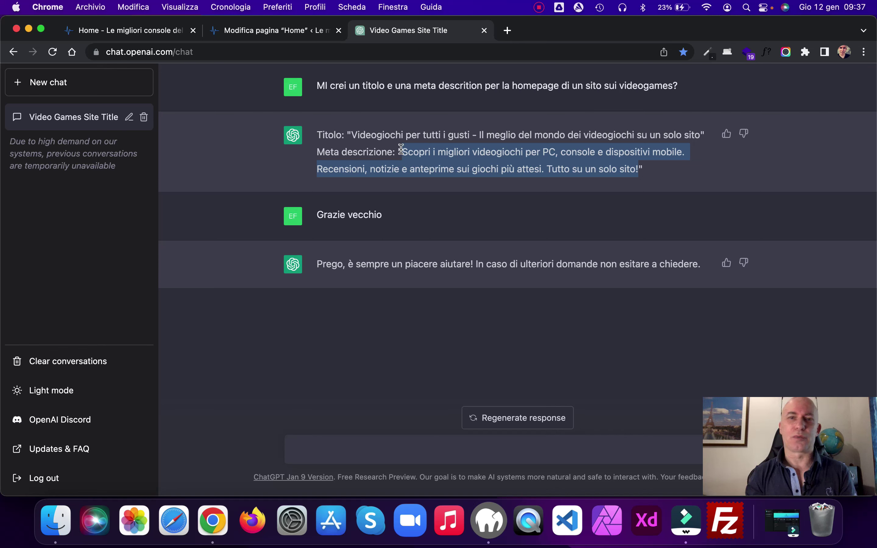
{"action": "left_click", "coordinate": [268, 31]}
Paste the meta description into Yoast and trim it to end with 'sui giochi più attesi.'
{"action": "left_click", "coordinate": [164, 401]}
{"action": "key", "text": "super+v"}
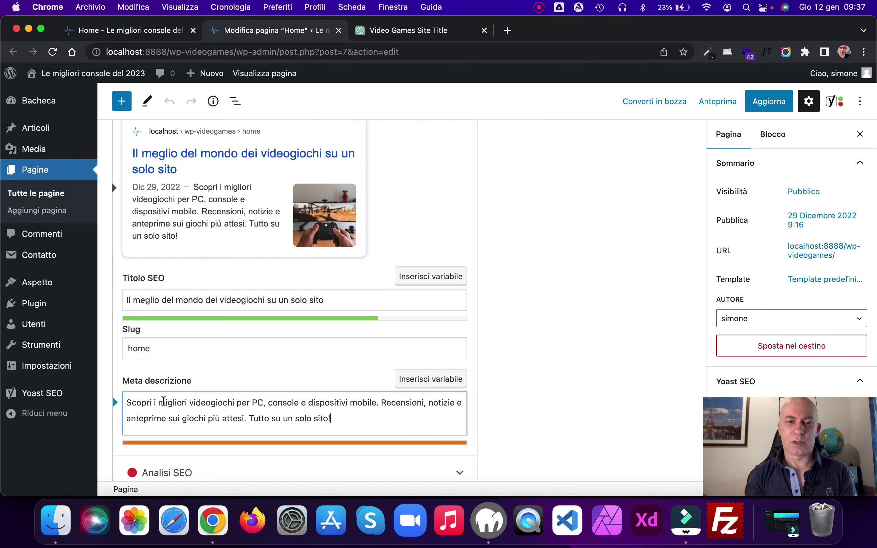
{"action": "key", "text": "BackSpace"}
{"action": "key", "text": "BackSpace"}
{"action": "key", "text": "BackSpace"}
{"action": "key", "text": "BackSpace"}
{"action": "key", "text": "BackSpace"}
{"action": "key", "text": "BackSpace"}
{"action": "key", "text": "BackSpace"}
{"action": "key", "text": "BackSpace"}
{"action": "key", "text": "BackSpace"}
{"action": "key", "text": "BackSpace"}
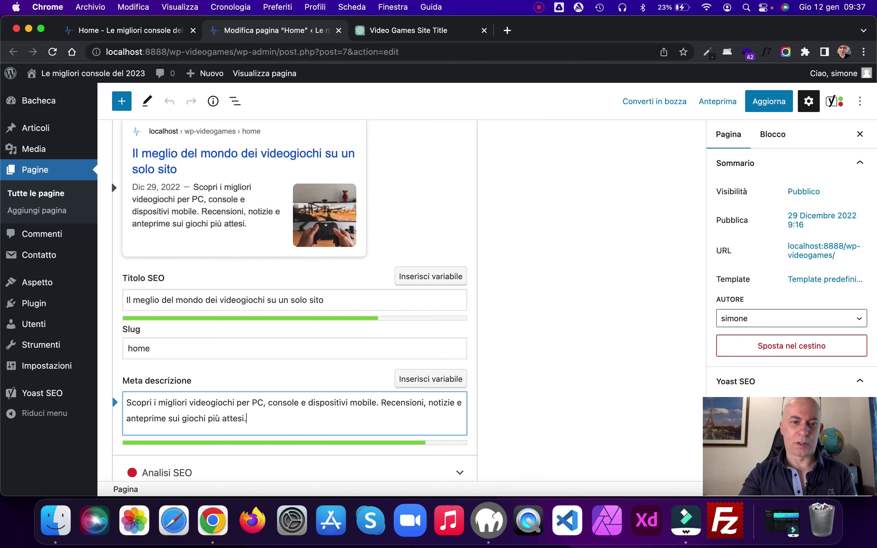
Update the Home page and reload the live homepage to show the new SEO title
{"action": "scroll", "coordinate": [540, 298], "scroll_direction": "down", "scroll_amount": 1}
{"action": "scroll", "coordinate": [540, 299], "scroll_direction": "down", "scroll_amount": 4}
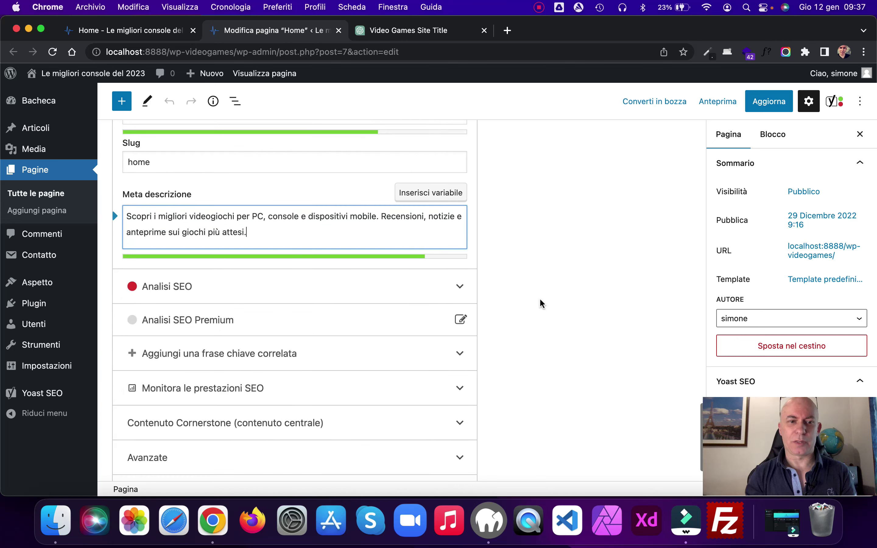
{"action": "left_click", "coordinate": [765, 106]}
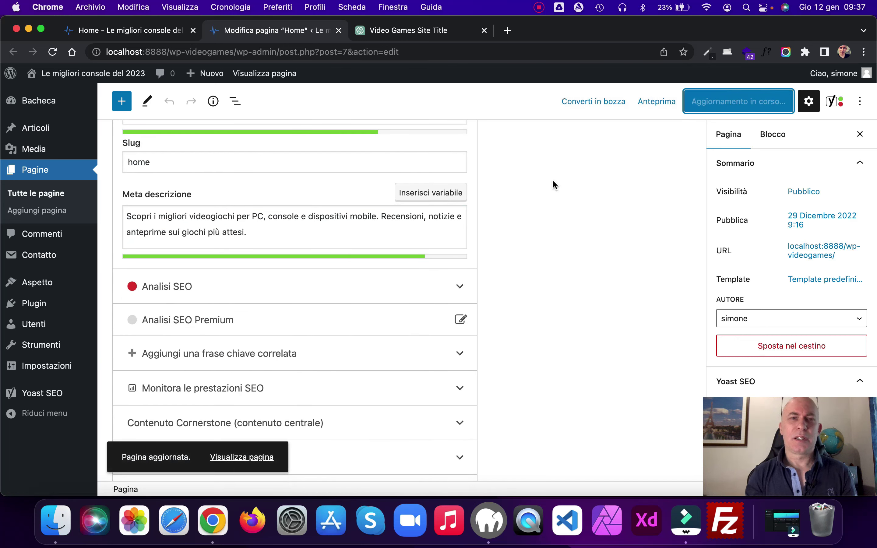
{"action": "left_click", "coordinate": [104, 30]}
{"action": "left_click", "coordinate": [53, 53]}
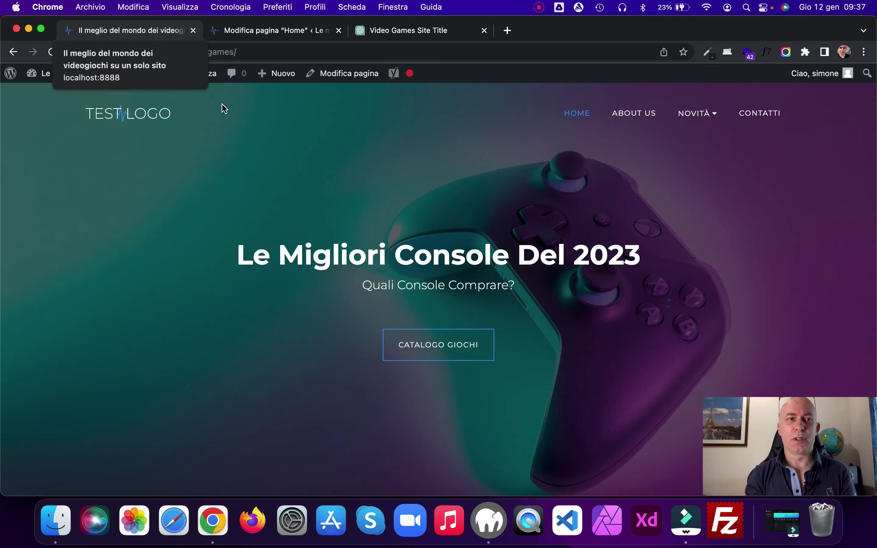
{"action": "right_click", "coordinate": [310, 139]}
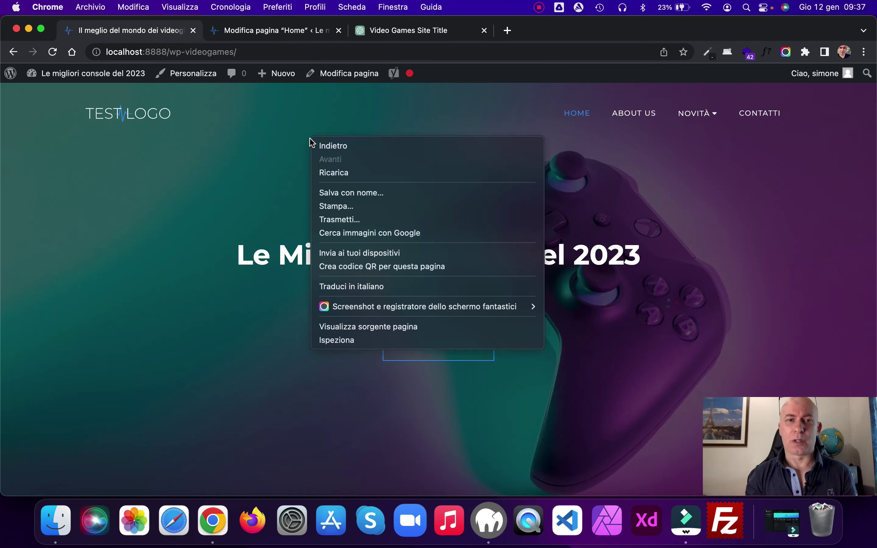
{"action": "left_click", "coordinate": [382, 328]}
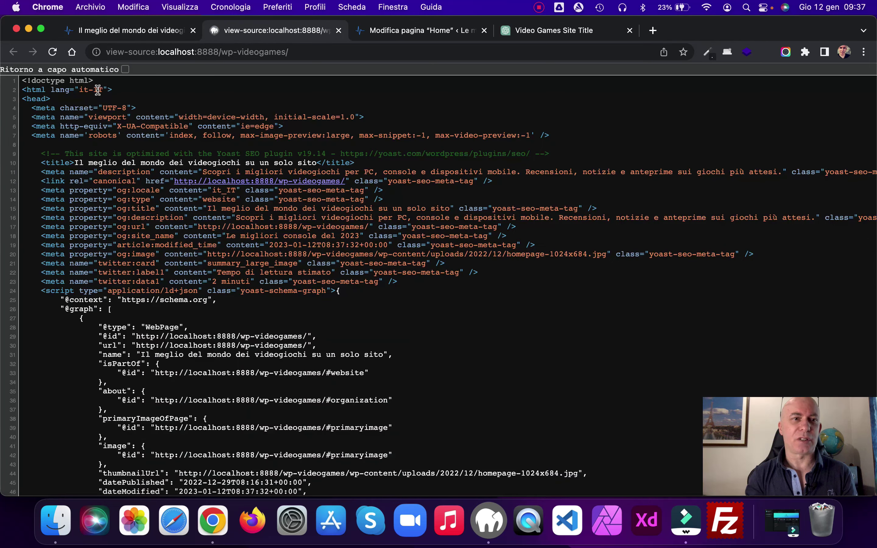
{"action": "left_click", "coordinate": [125, 70]}
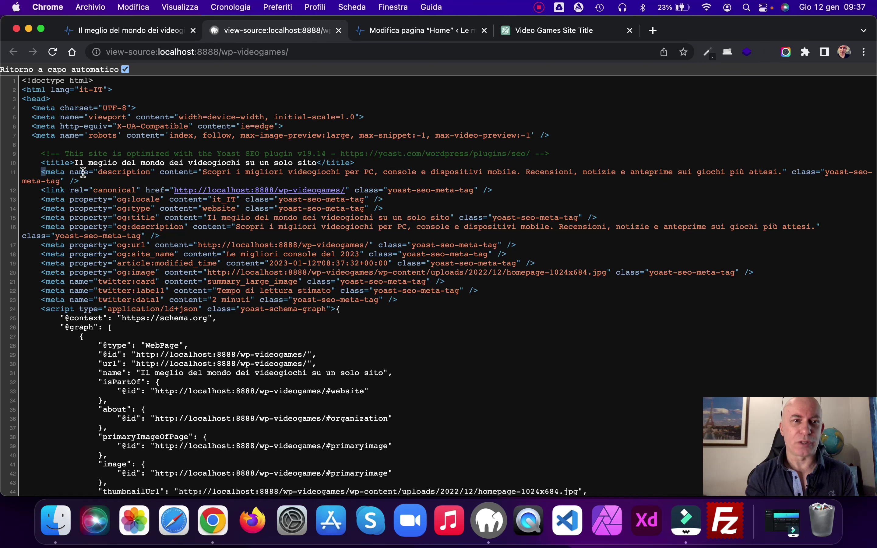
{"action": "left_click_drag", "start_coordinate": [40, 171], "coordinate": [287, 172]}
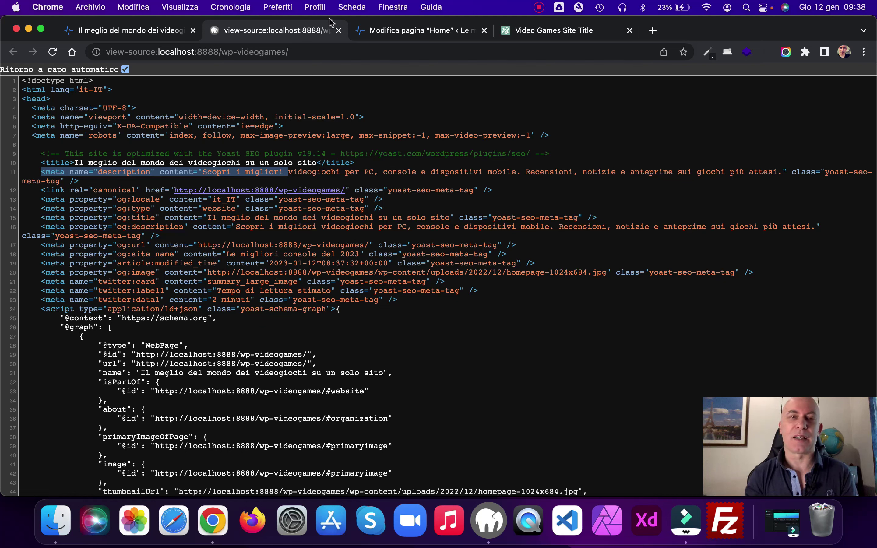
{"action": "left_click", "coordinate": [338, 32]}
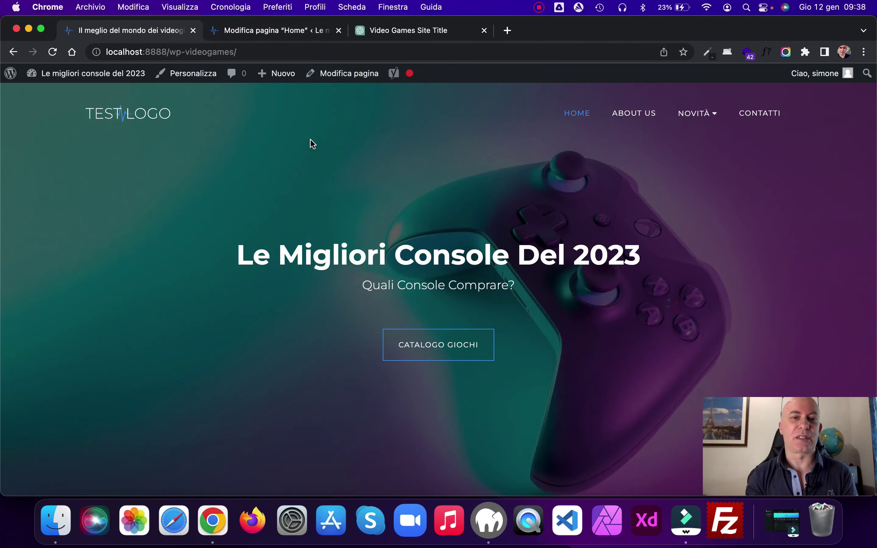
{"action": "left_click", "coordinate": [269, 30]}
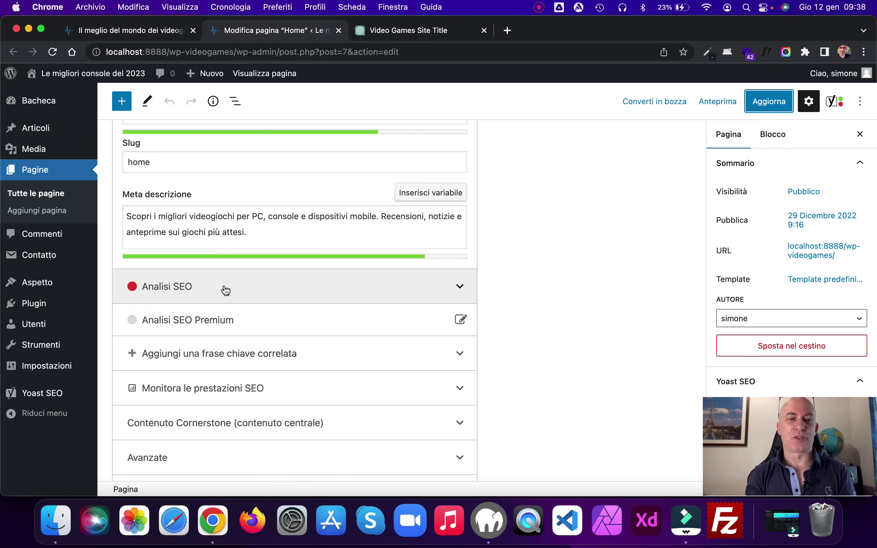
Expand Yoast's Avanzate section to review the Home page's indexing and robots settings
{"action": "scroll", "coordinate": [522, 261], "scroll_direction": "down", "scroll_amount": 2}
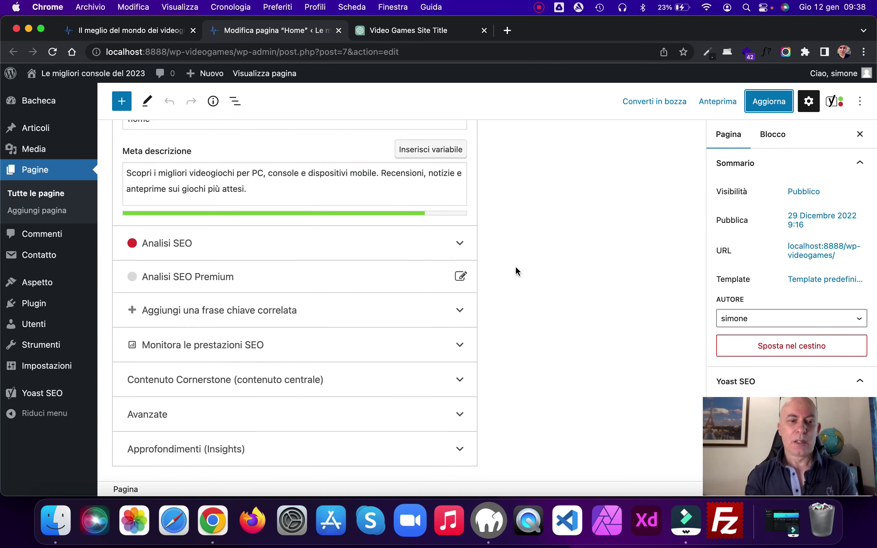
{"action": "left_click", "coordinate": [459, 417]}
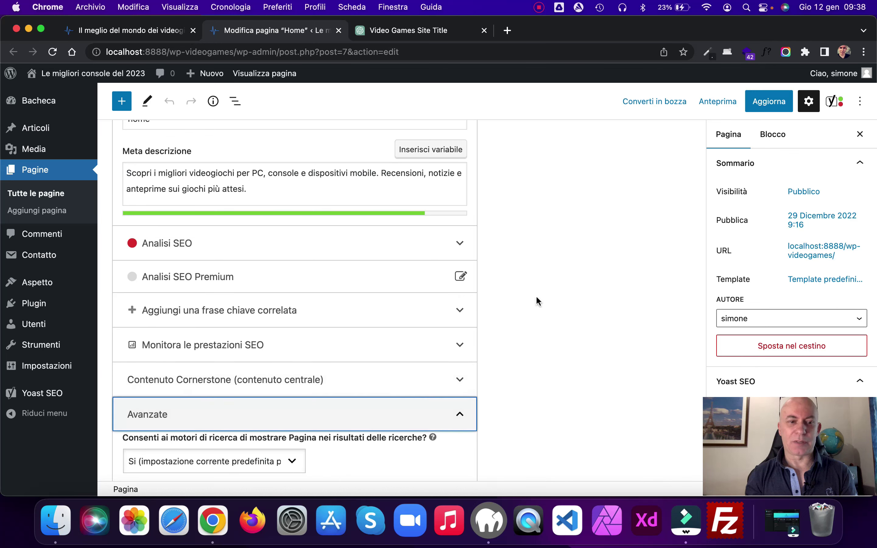
{"action": "scroll", "coordinate": [536, 301], "scroll_direction": "down", "scroll_amount": 5}
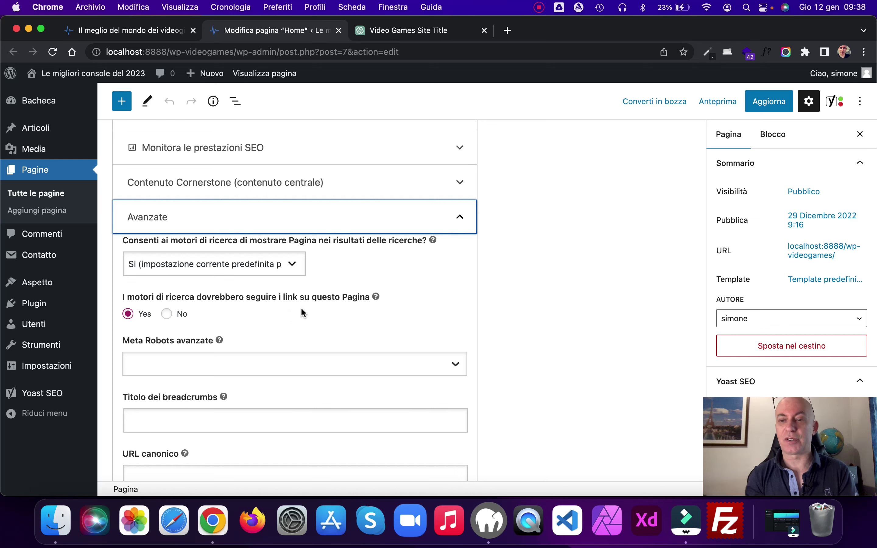
{"action": "scroll", "coordinate": [468, 256], "scroll_direction": "down", "scroll_amount": 3}
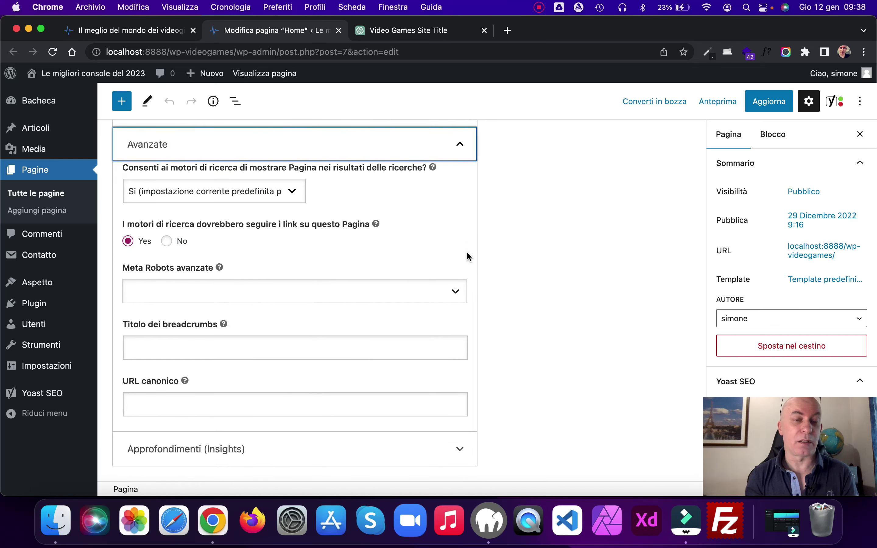
{"action": "scroll", "coordinate": [543, 297], "scroll_direction": "up", "scroll_amount": 10}
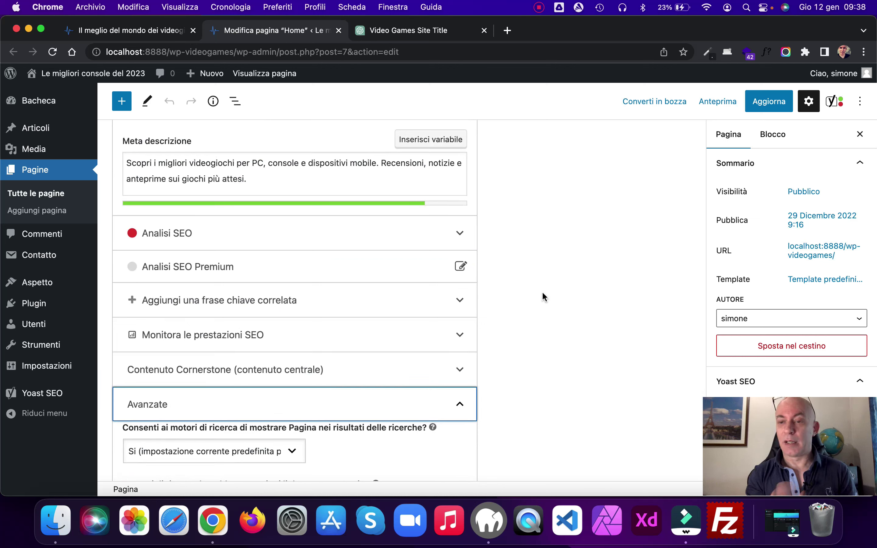
{"action": "scroll", "coordinate": [542, 297], "scroll_direction": "up", "scroll_amount": 15}
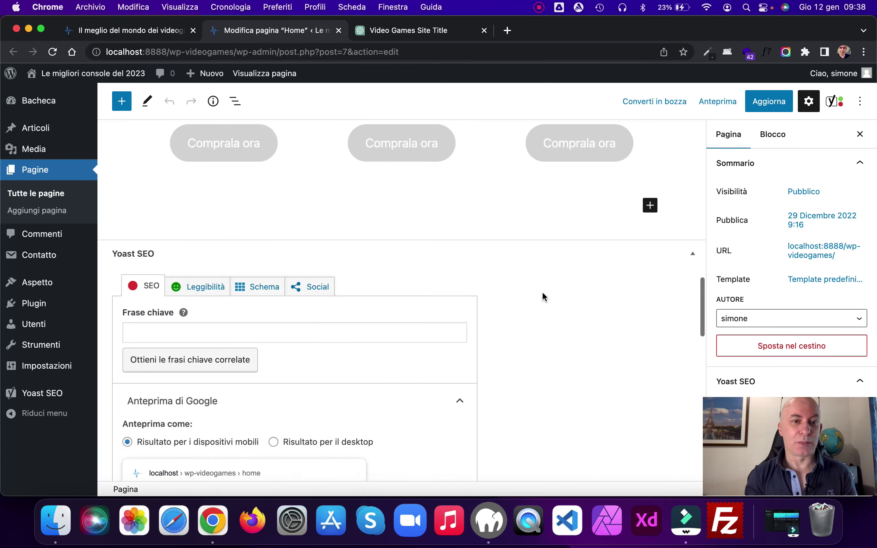
Review the Schema page type settings, then view the readability analysis with five good results
{"action": "scroll", "coordinate": [542, 291], "scroll_direction": "down", "scroll_amount": 1}
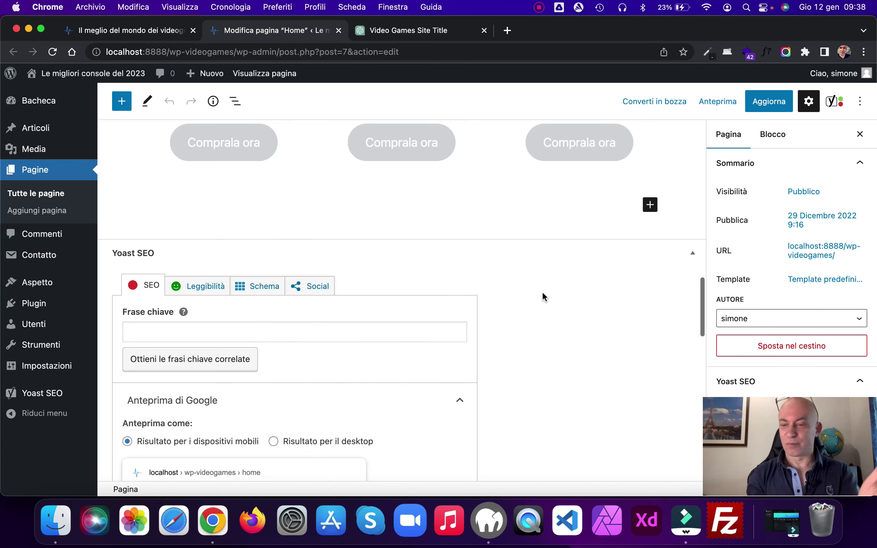
{"action": "left_click", "coordinate": [262, 290]}
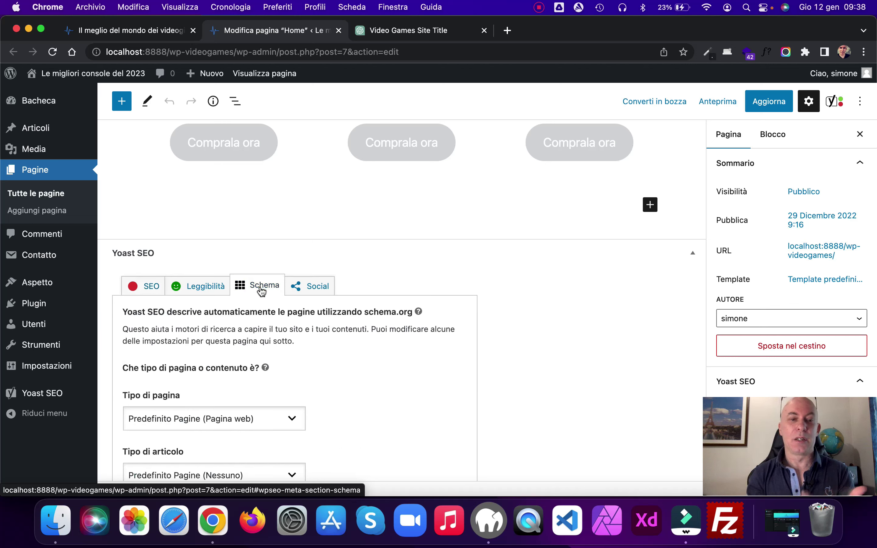
{"action": "scroll", "coordinate": [514, 313], "scroll_direction": "down", "scroll_amount": 2}
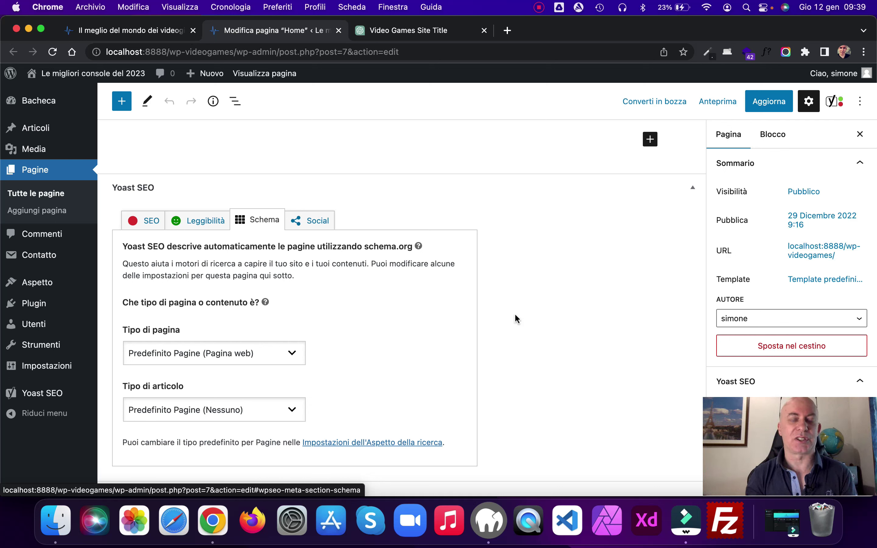
{"action": "left_click", "coordinate": [215, 219]}
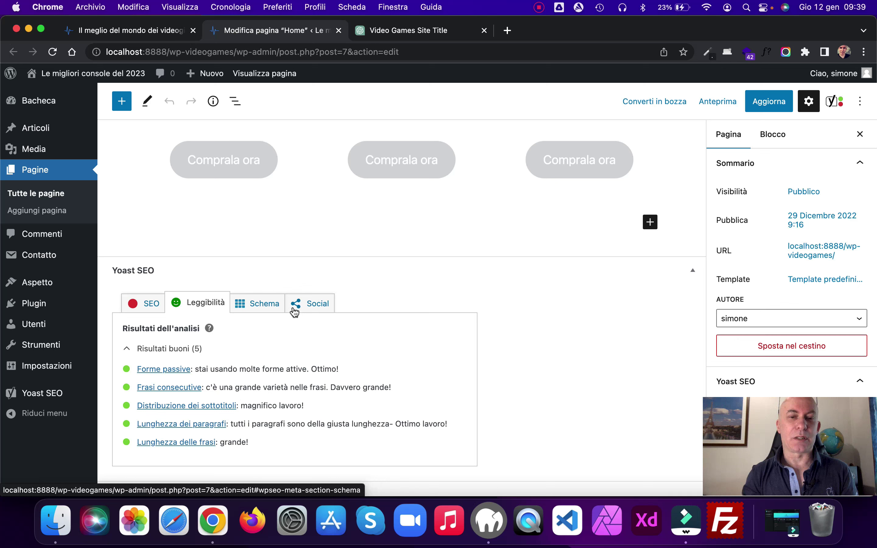
Review the Social tab's empty Facebook and Twitter image, title and description fields
{"action": "left_click", "coordinate": [305, 304]}
{"action": "scroll", "coordinate": [556, 311], "scroll_direction": "down", "scroll_amount": 4}
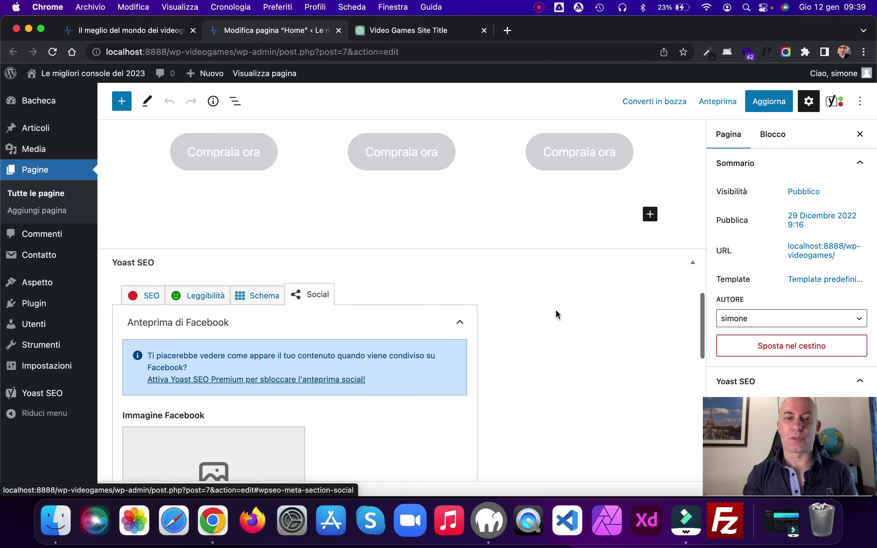
{"action": "scroll", "coordinate": [555, 309], "scroll_direction": "down", "scroll_amount": 1}
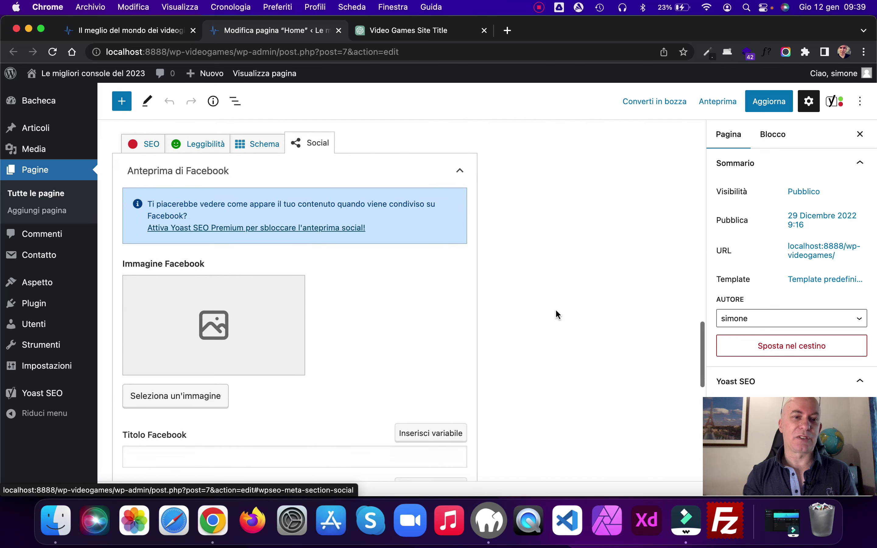
{"action": "scroll", "coordinate": [223, 312], "scroll_direction": "down", "scroll_amount": 3}
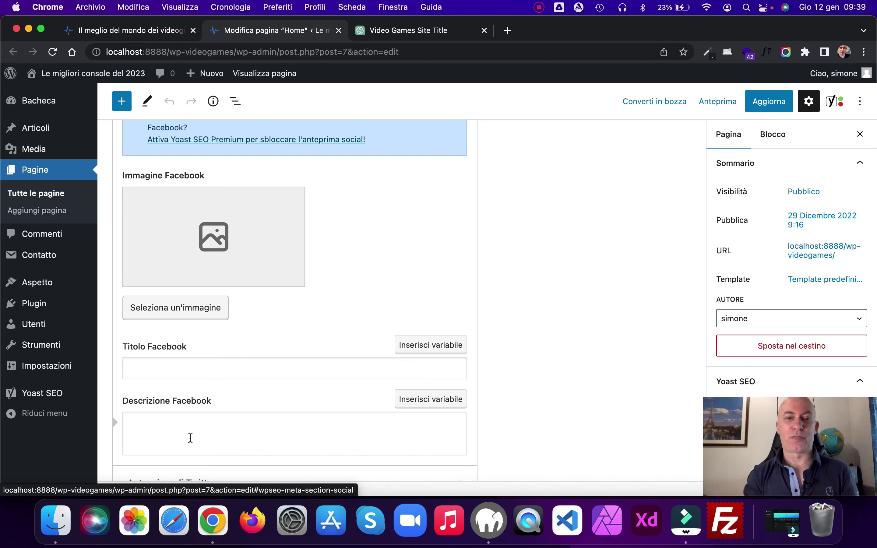
{"action": "scroll", "coordinate": [537, 302], "scroll_direction": "down", "scroll_amount": 6}
{"action": "scroll", "coordinate": [538, 303], "scroll_direction": "down", "scroll_amount": 1}
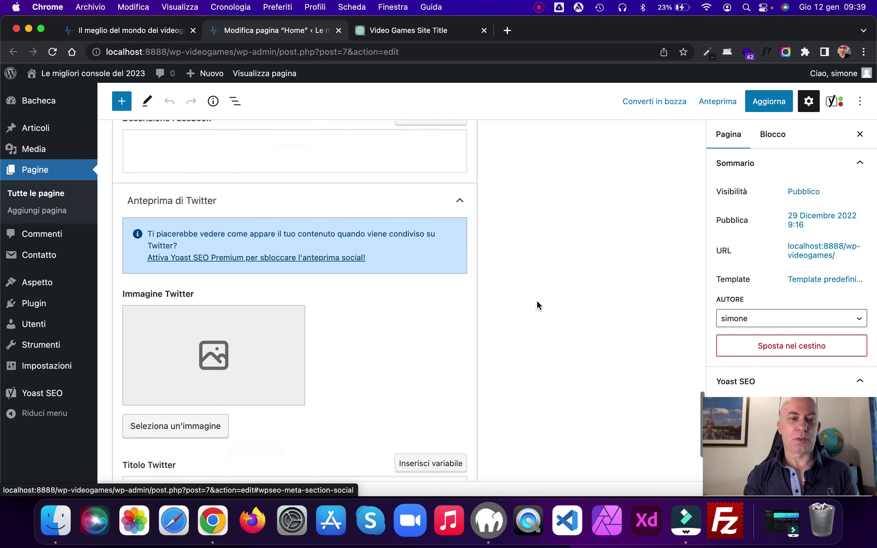
{"action": "scroll", "coordinate": [538, 302], "scroll_direction": "down", "scroll_amount": 2}
{"action": "scroll", "coordinate": [538, 302], "scroll_direction": "down", "scroll_amount": 2}
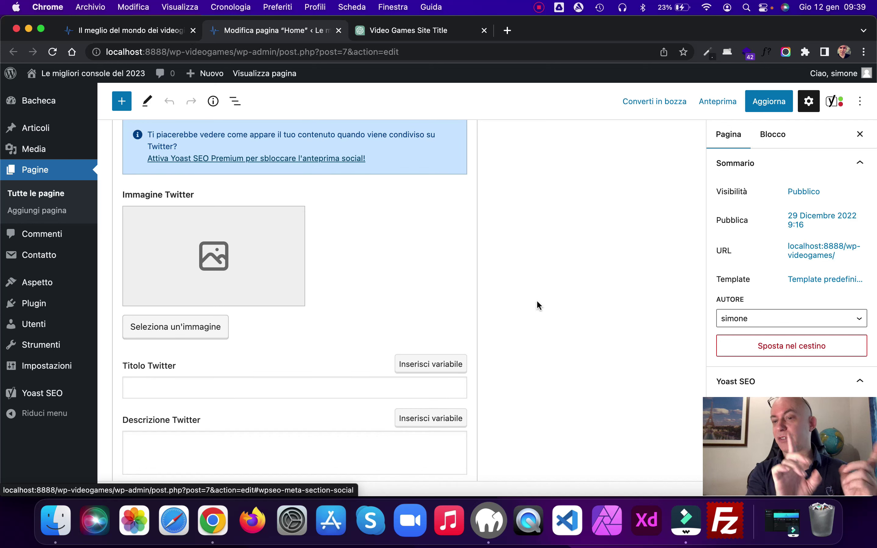
{"action": "scroll", "coordinate": [537, 303], "scroll_direction": "down", "scroll_amount": 1}
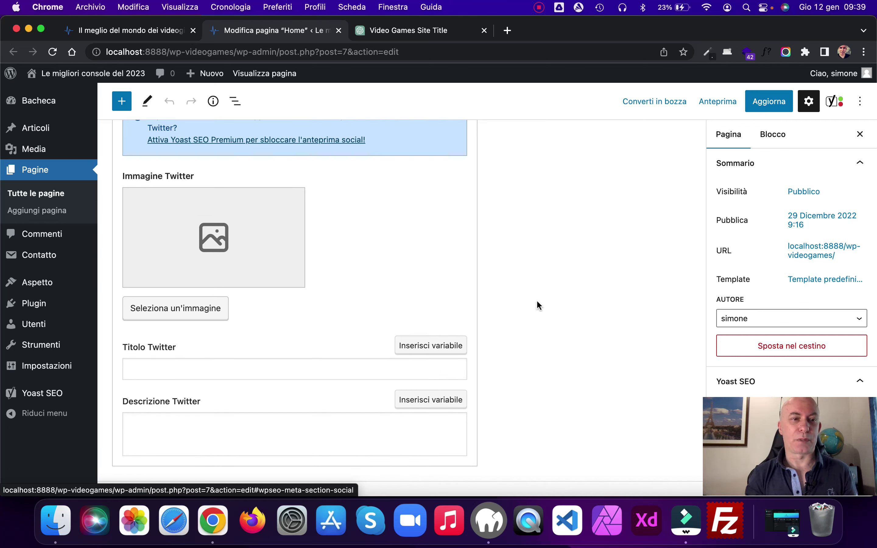
{"action": "scroll", "coordinate": [538, 305], "scroll_direction": "up", "scroll_amount": 2}
{"action": "scroll", "coordinate": [538, 305], "scroll_direction": "up", "scroll_amount": 8}
{"action": "scroll", "coordinate": [538, 305], "scroll_direction": "up", "scroll_amount": 7}
{"action": "scroll", "coordinate": [537, 305], "scroll_direction": "up", "scroll_amount": 7}
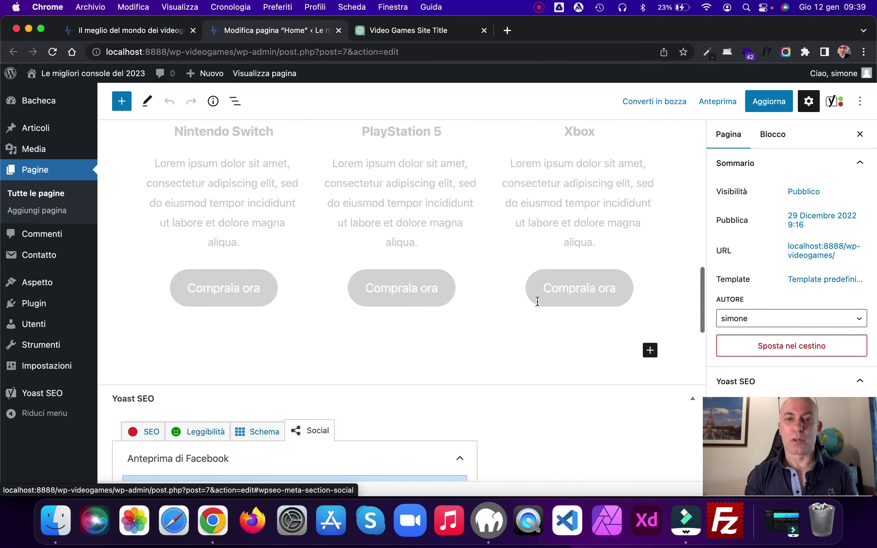